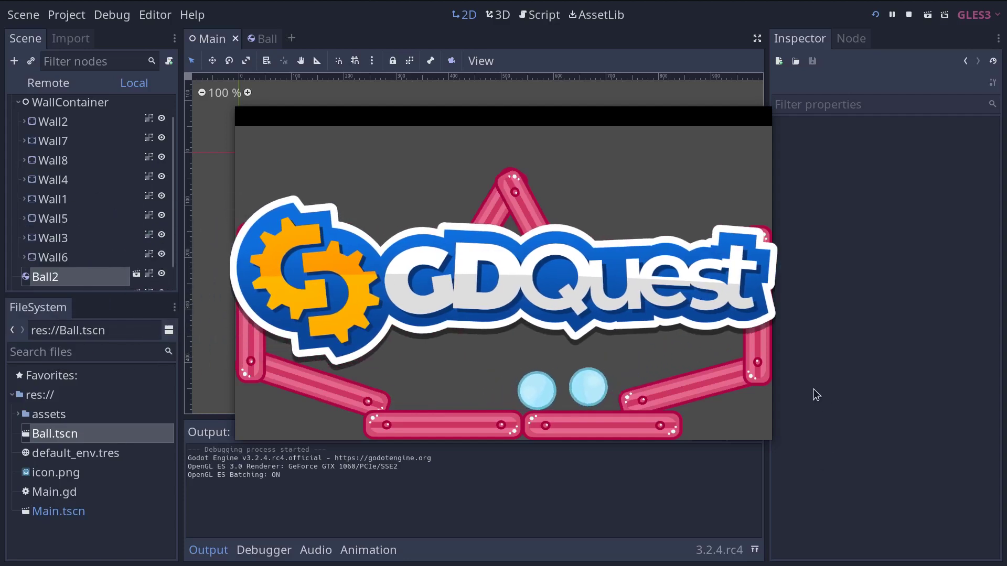
- Spawn five balls in the running game, set the Ball's bounce to 1, and rerun
left_click(659, 361)
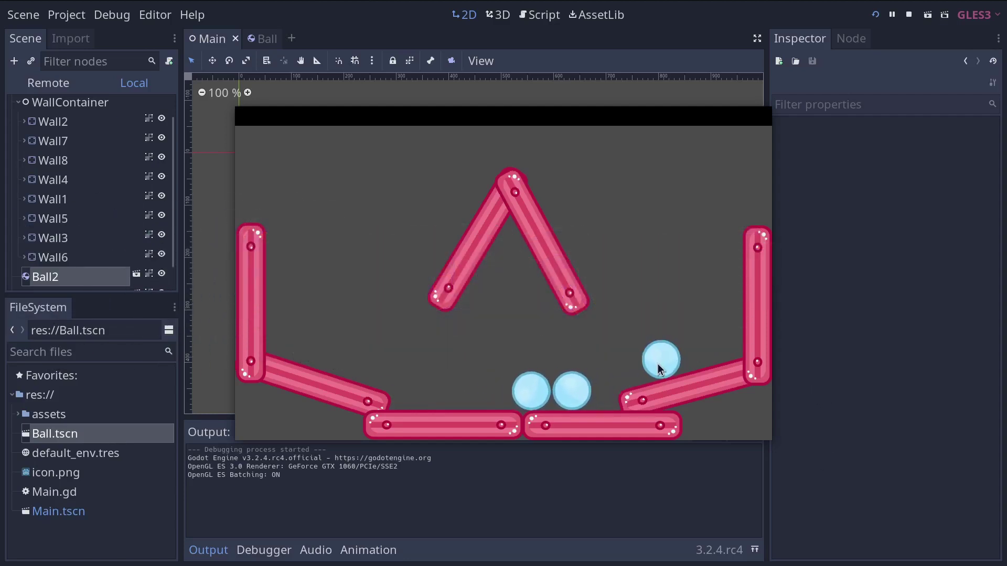
left_click(361, 251)
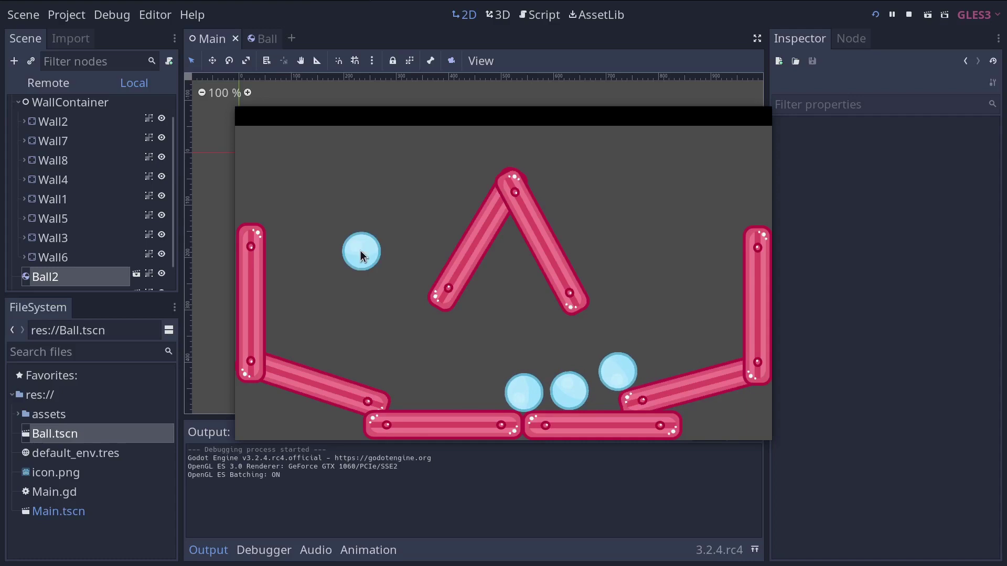
left_click(293, 206)
left_click(629, 208)
left_click(714, 200)
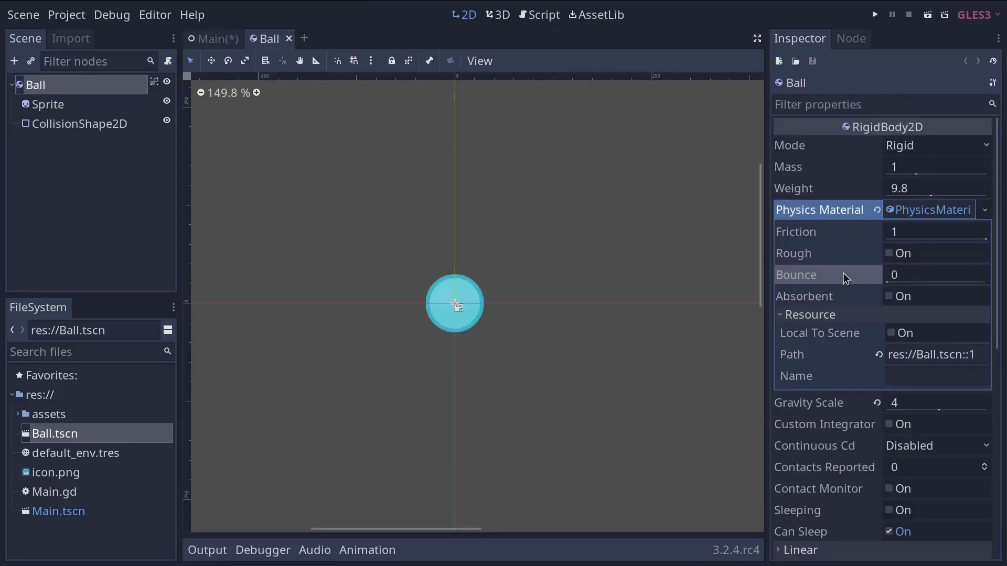
left_click_drag(887, 282, 1001, 292)
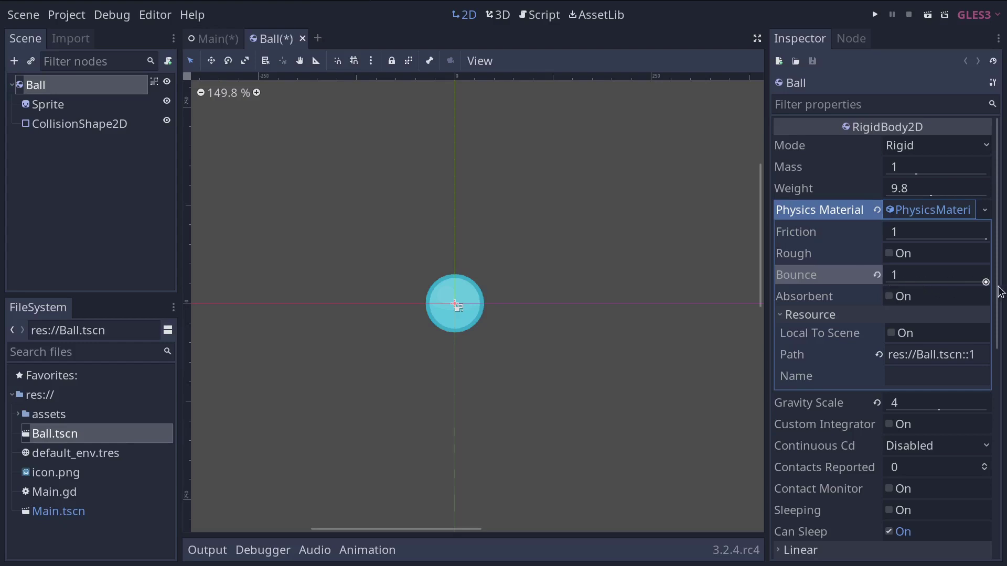
key("F5")
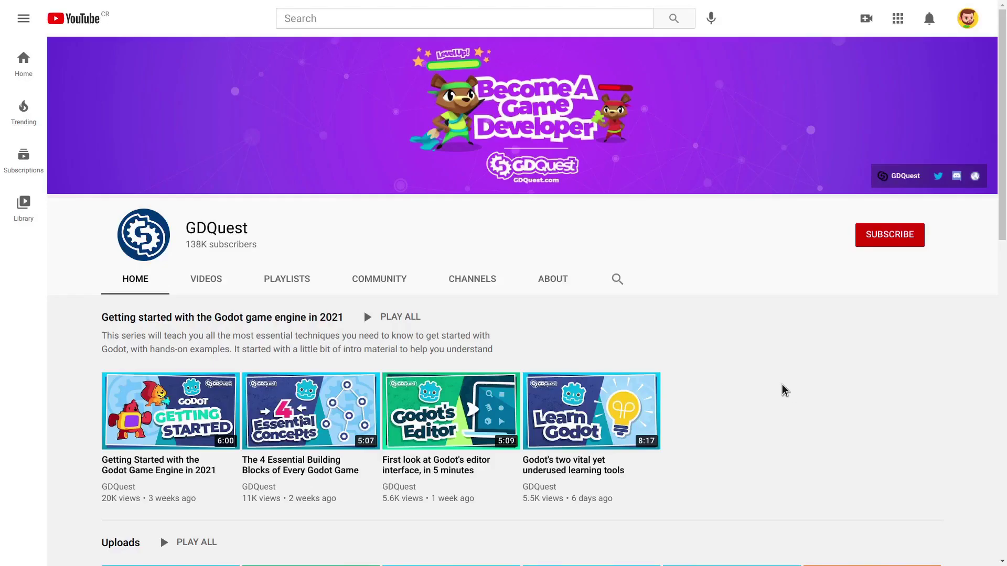
- Open the Godot getting-started playlist and subscribe to GDQuest with All notifications
left_click(280, 320)
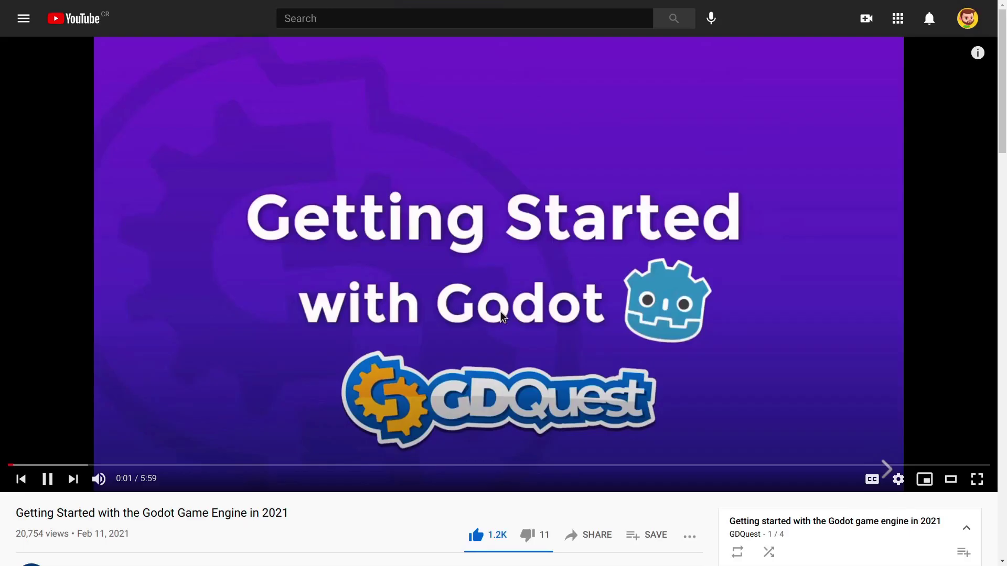
scroll(500, 311, "down", 4)
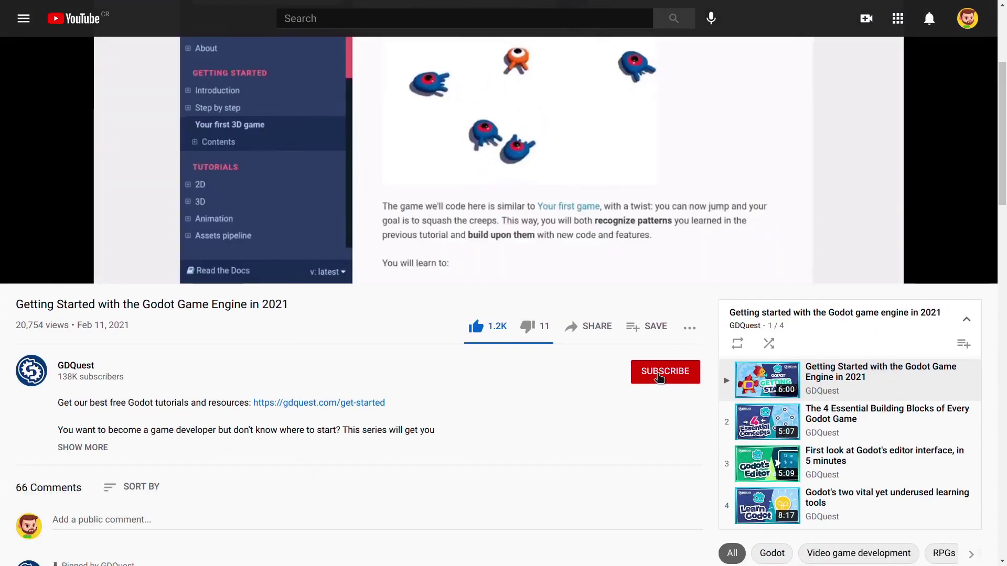
left_click(659, 376)
left_click(690, 371)
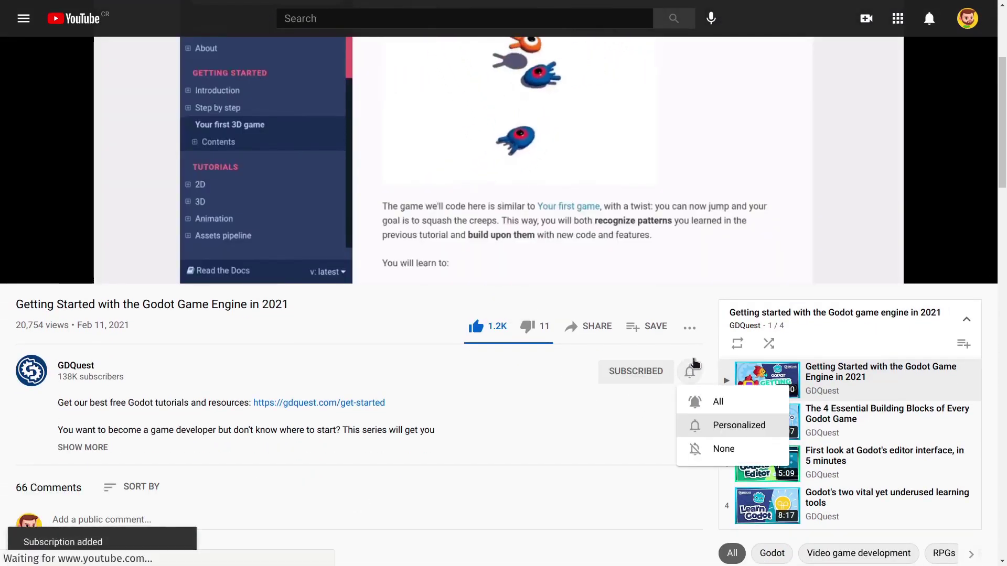
left_click(707, 401)
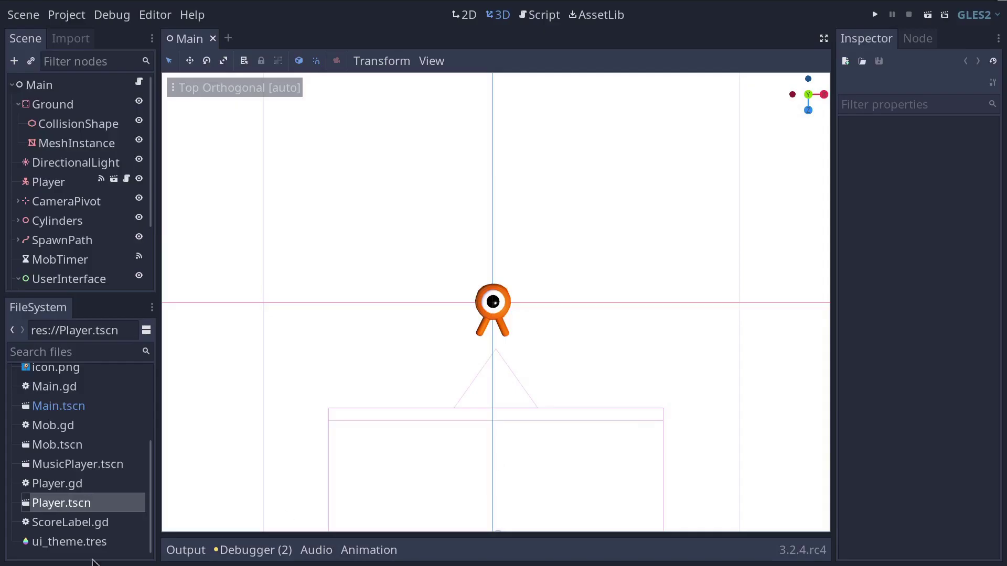
- Place two more Player instances in the 3D Main scene, upper left and upper right
left_click_drag(86, 511, 382, 194)
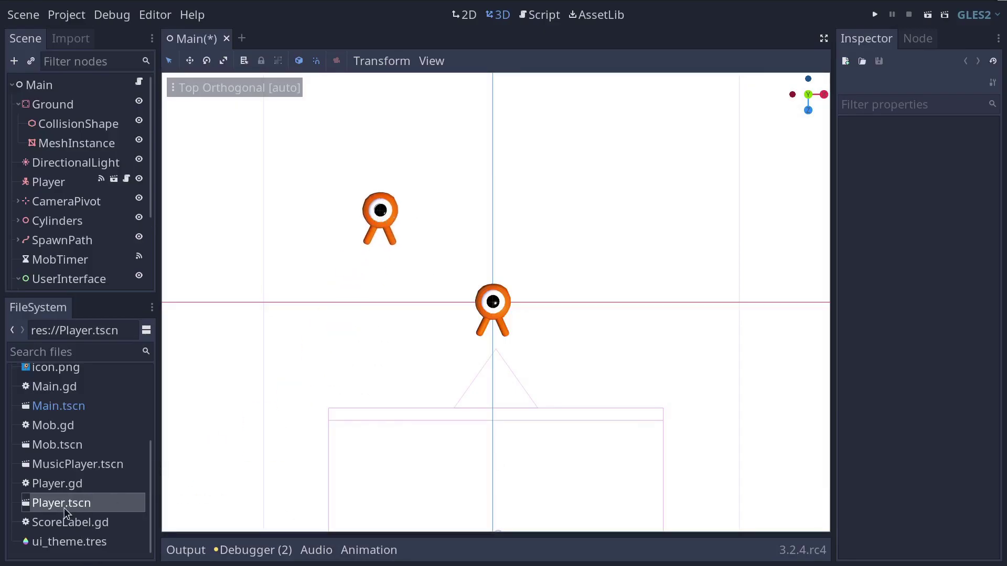
left_click_drag(79, 505, 639, 219)
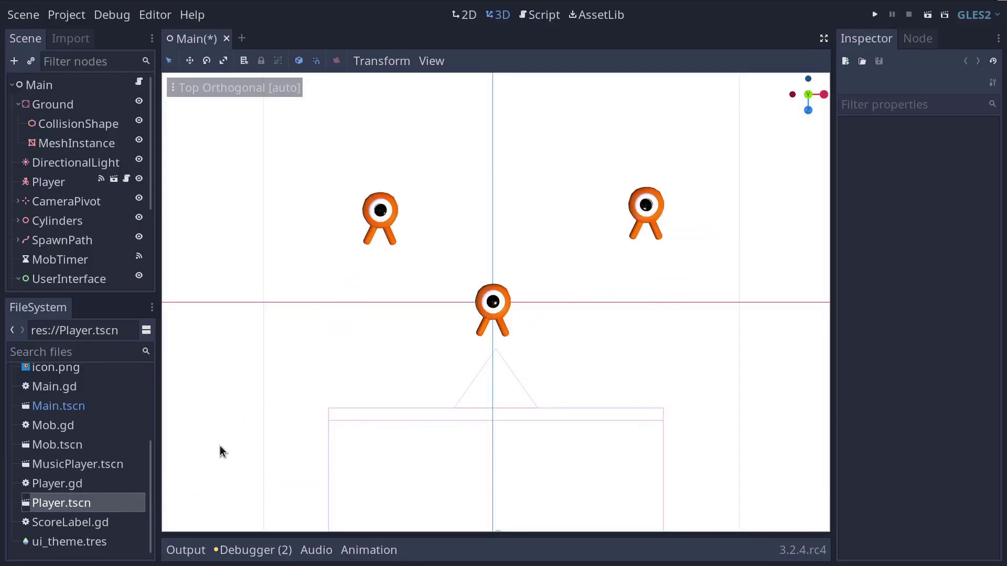
left_click_drag(108, 502, 367, 423)
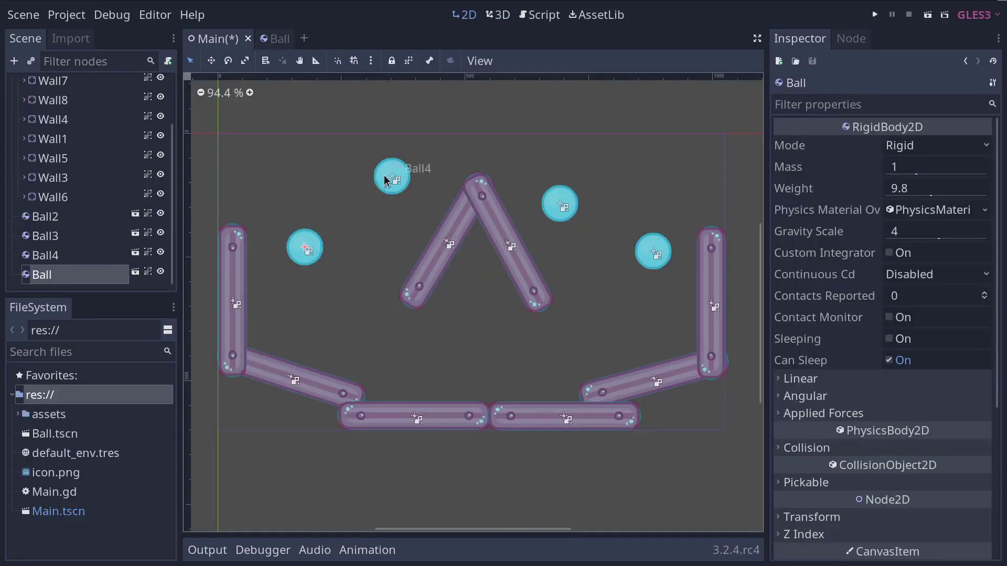
- Nudge Ball4 slightly down, select the Ball scene's root node, and run the game
left_click(392, 178)
left_click_drag(392, 180, 389, 194)
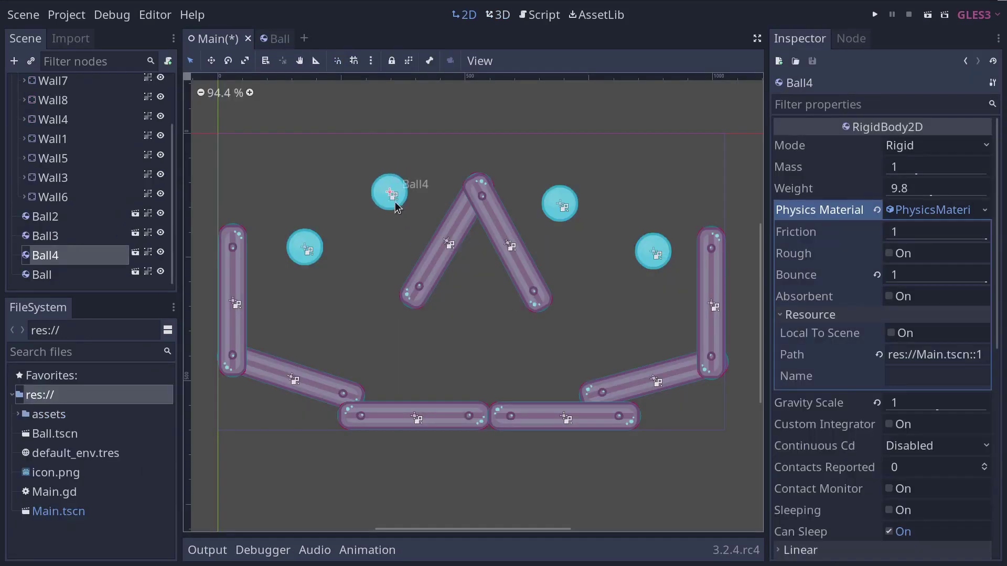
key("ctrl+Tab")
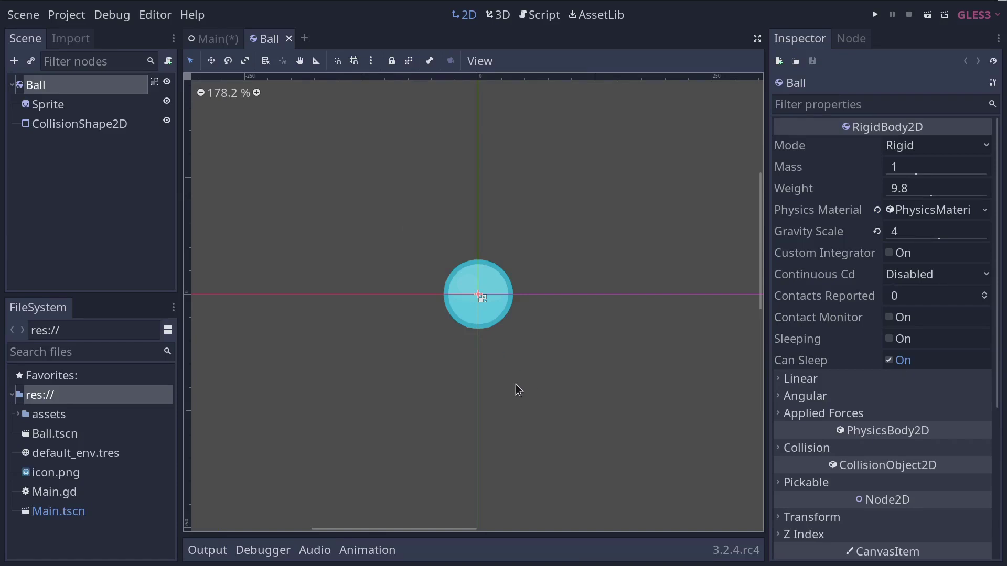
left_click(45, 88)
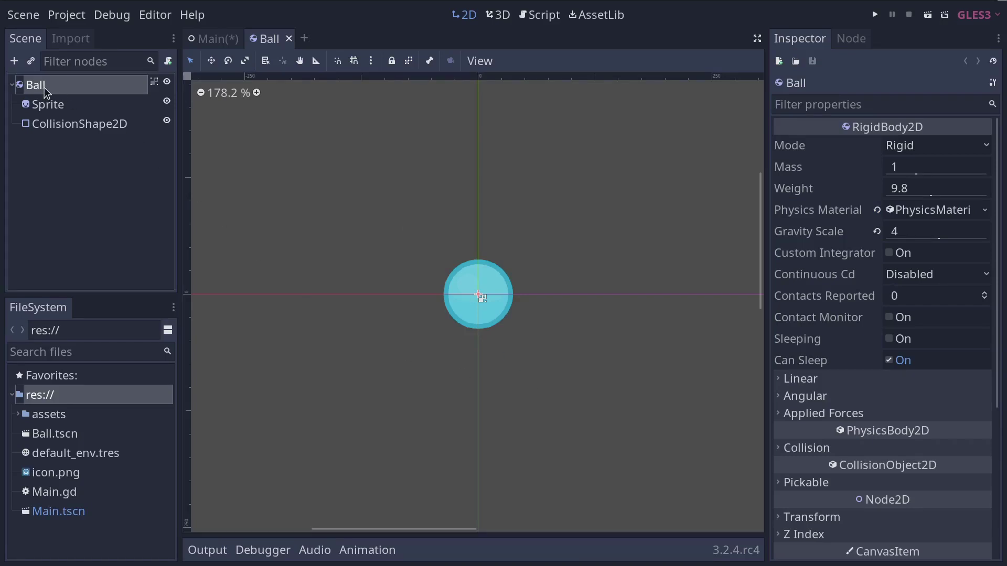
double_click(44, 87)
key("F5")
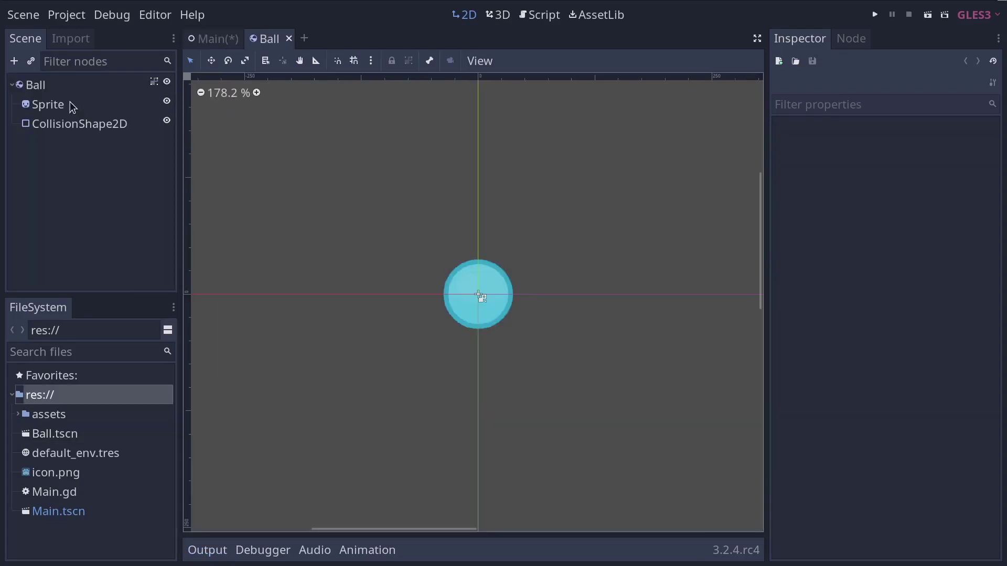
- Move the ball's Sprite away from its origin, then undo the move
left_click(73, 107)
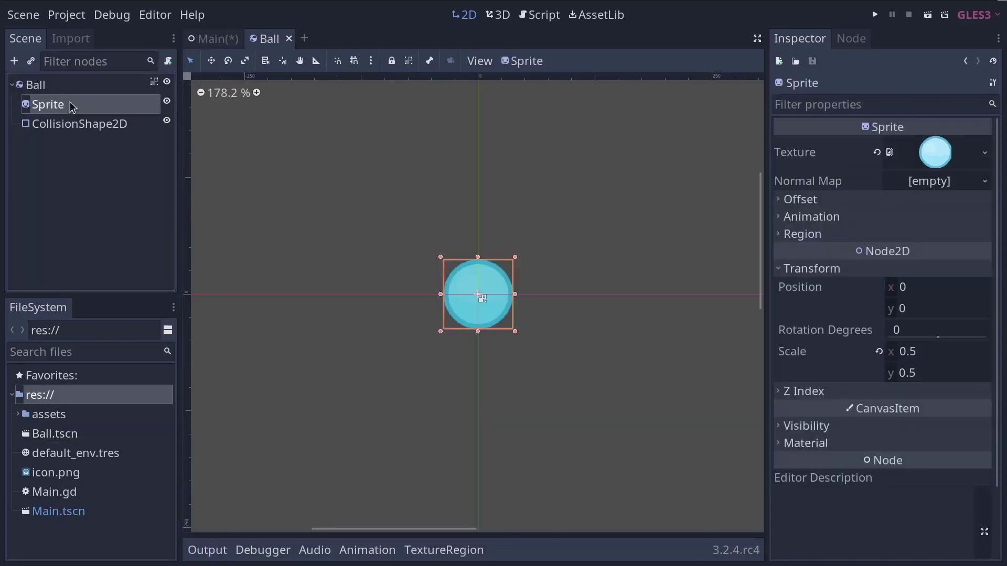
left_click_drag(513, 254, 404, 160)
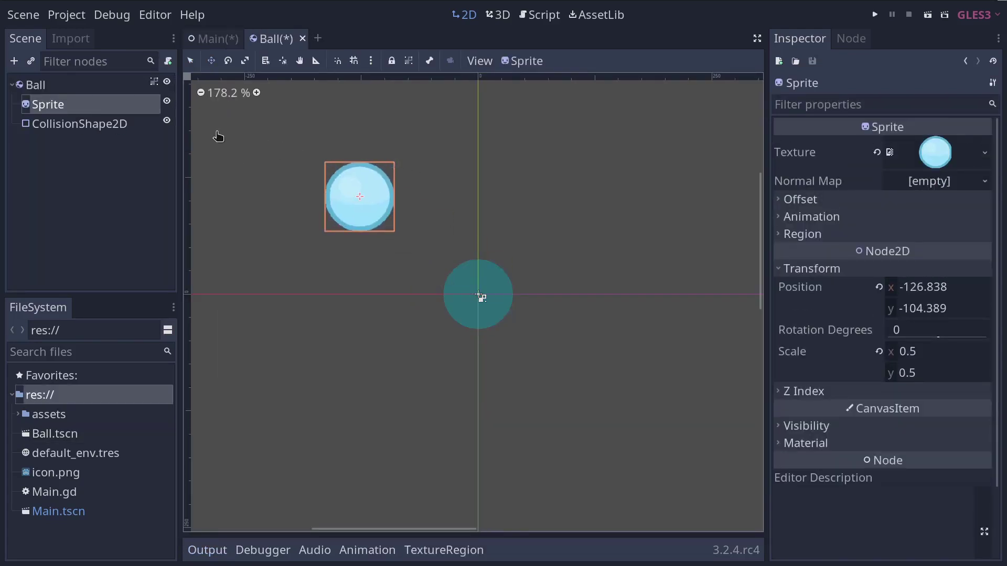
key("ctrl+z")
- Move the collision circle up and right, undo it, and return to the Main scene
left_click(131, 130)
left_click_drag(526, 285, 604, 215)
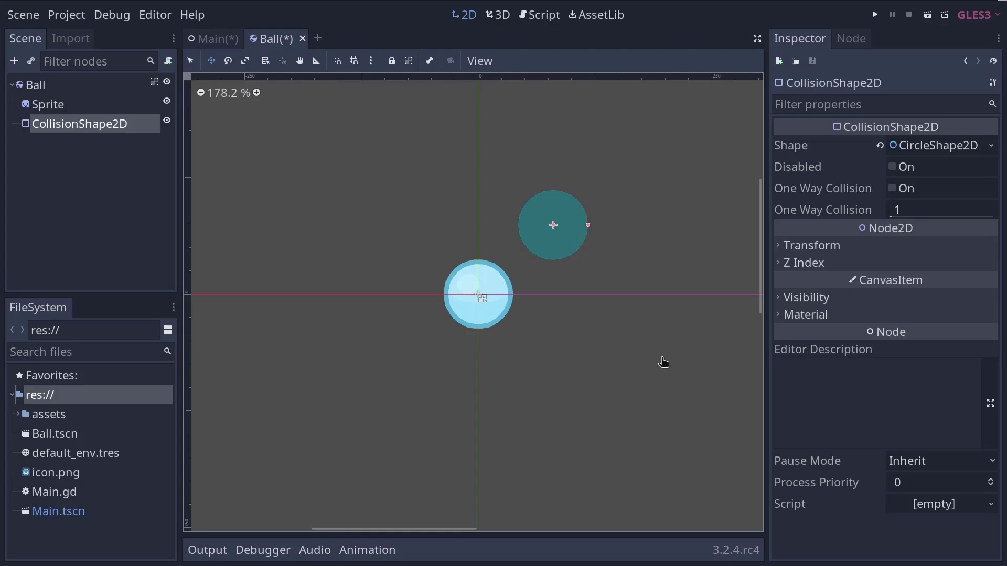
key("ctrl+z")
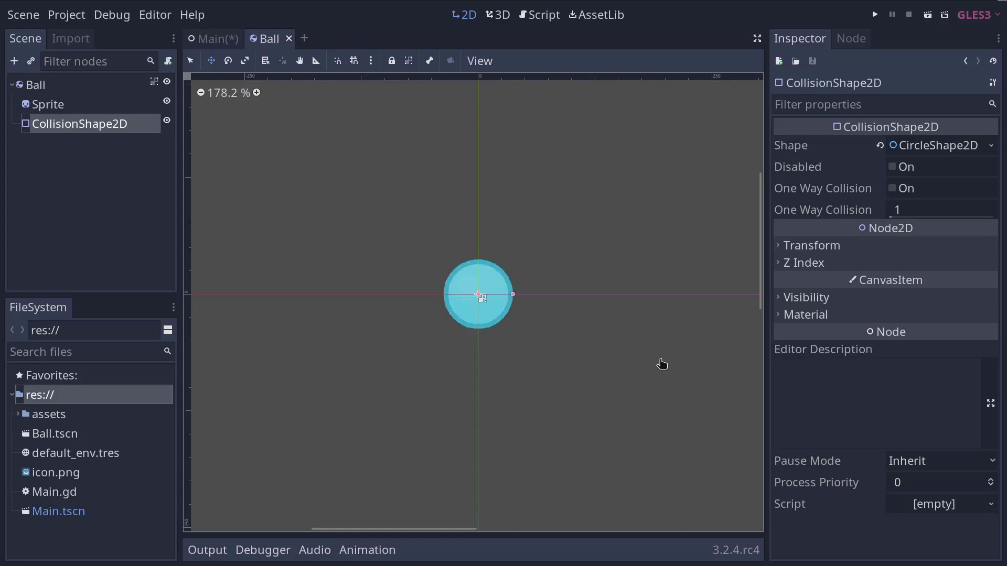
left_click(214, 38)
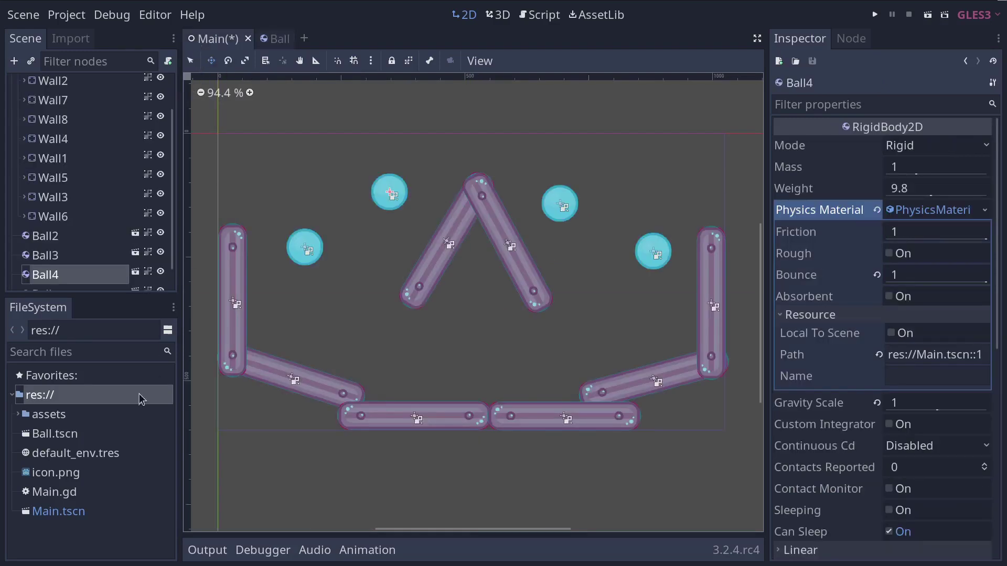
- Place three new Ball instances: left, below the peak, and right of centre
left_click_drag(55, 434, 336, 299)
left_click_drag(100, 440, 501, 328)
left_click_drag(152, 434, 603, 285)
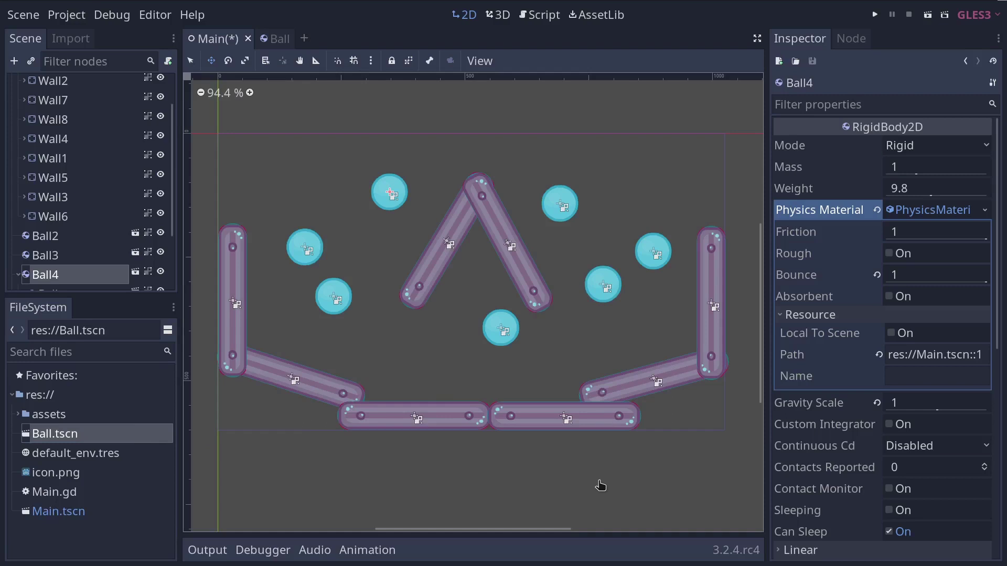
- Set the Ball scene's physics material bounce to 1 and run the game
key("ctrl+Tab")
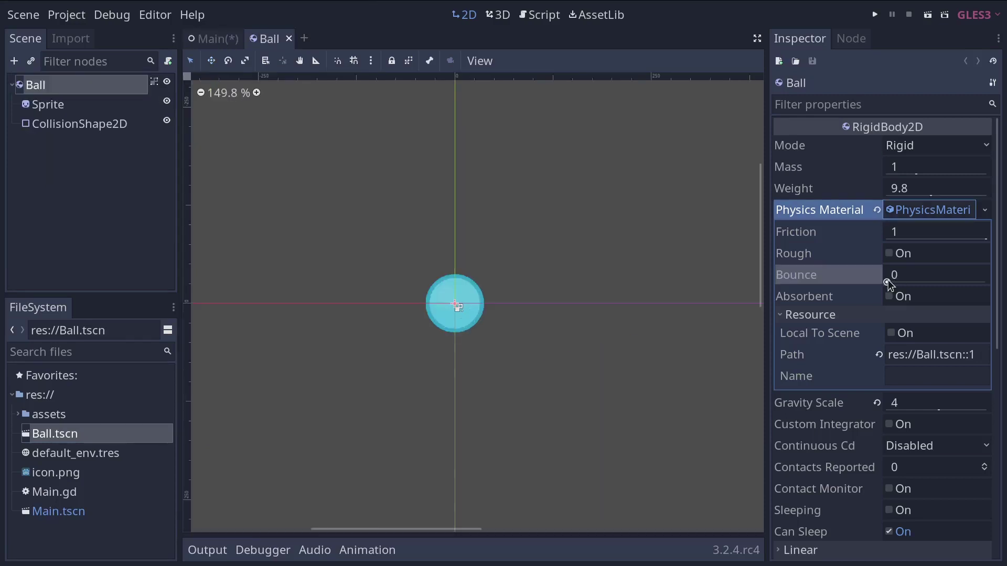
left_click_drag(887, 283, 989, 286)
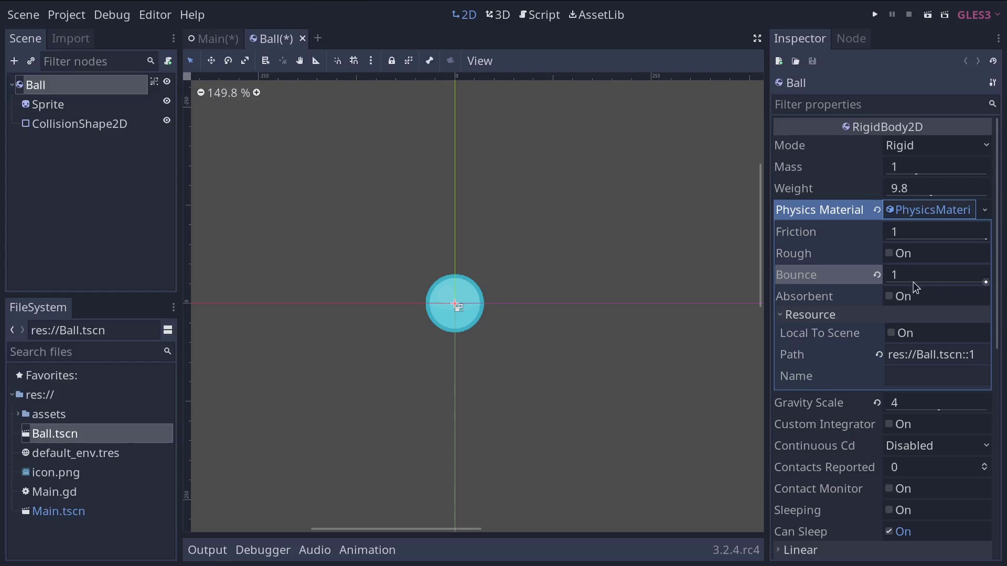
key("F5")
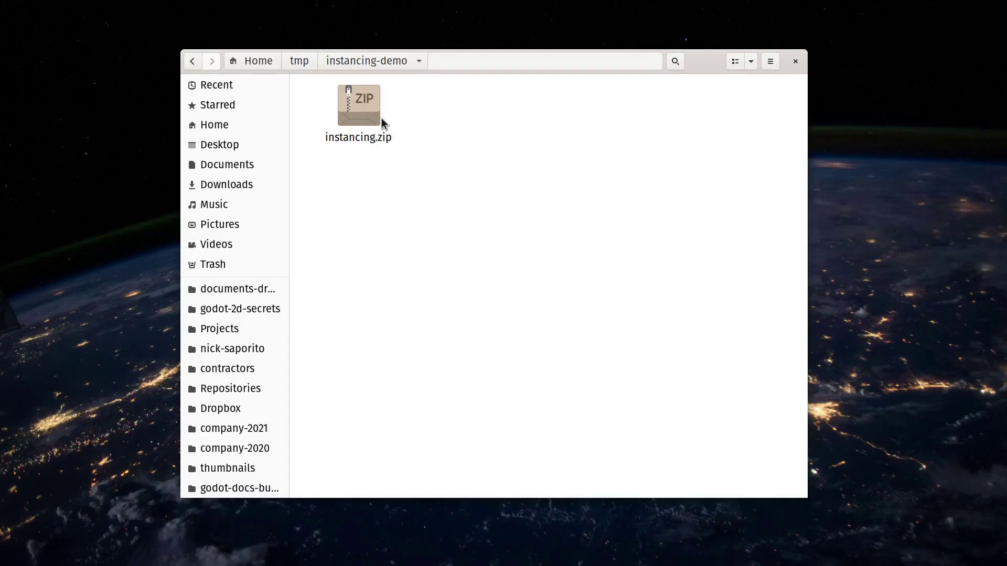
- Extract instancing.zip into the tmp/instancing-demo folder
left_click(375, 117)
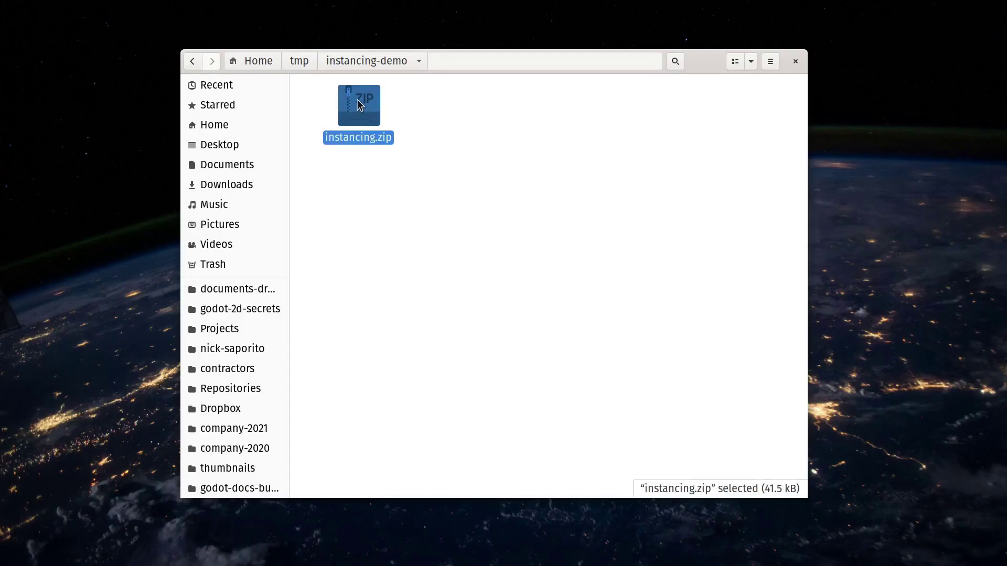
right_click(357, 100)
left_click(410, 256)
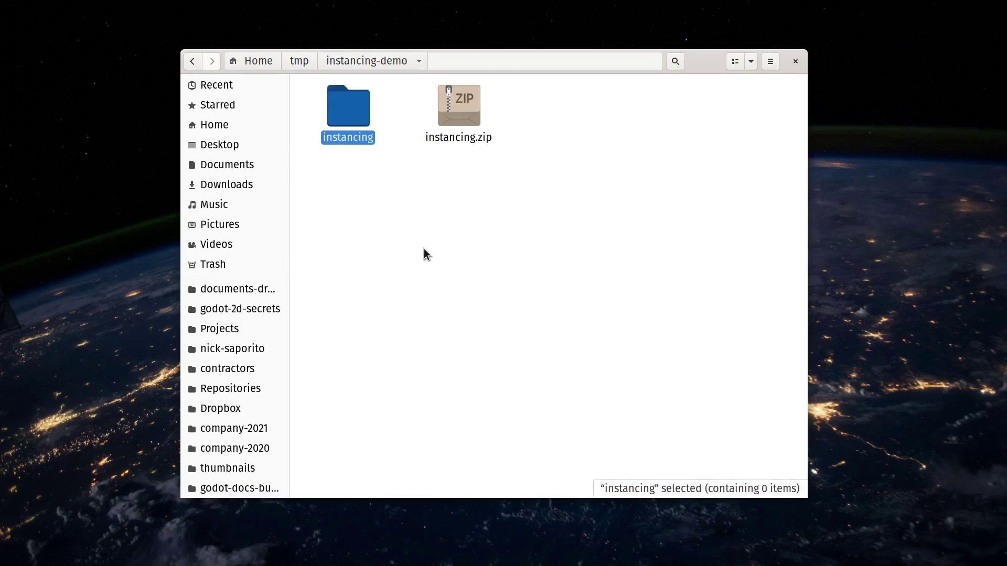
- Open the instancing folder and reveal its full path for copying
double_click(329, 109)
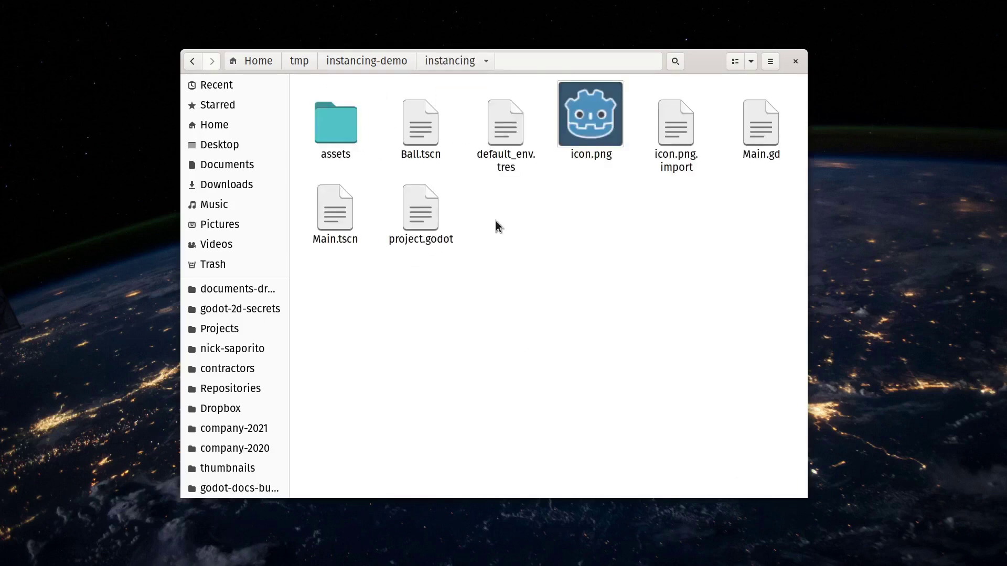
key("ctrl+l")
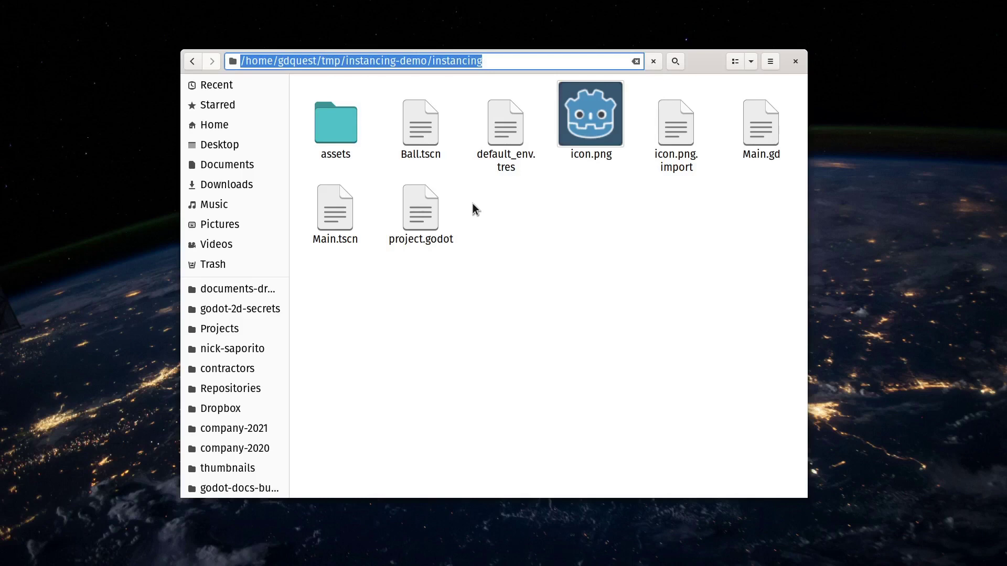
key("Escape")
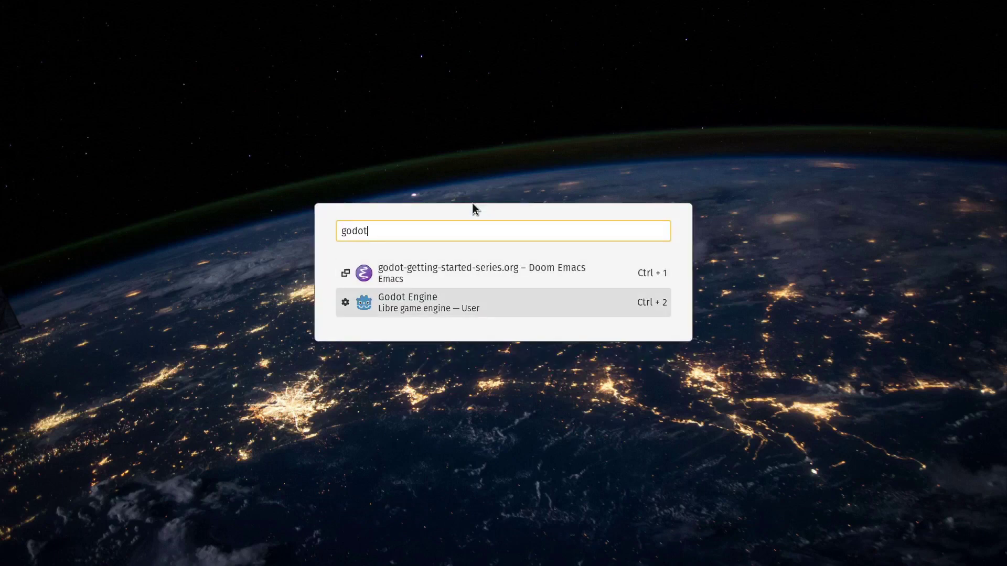
- Launch Godot and import /tmp/instancing-demo/instancing from the pasted path with Import & Edit
key("Return")
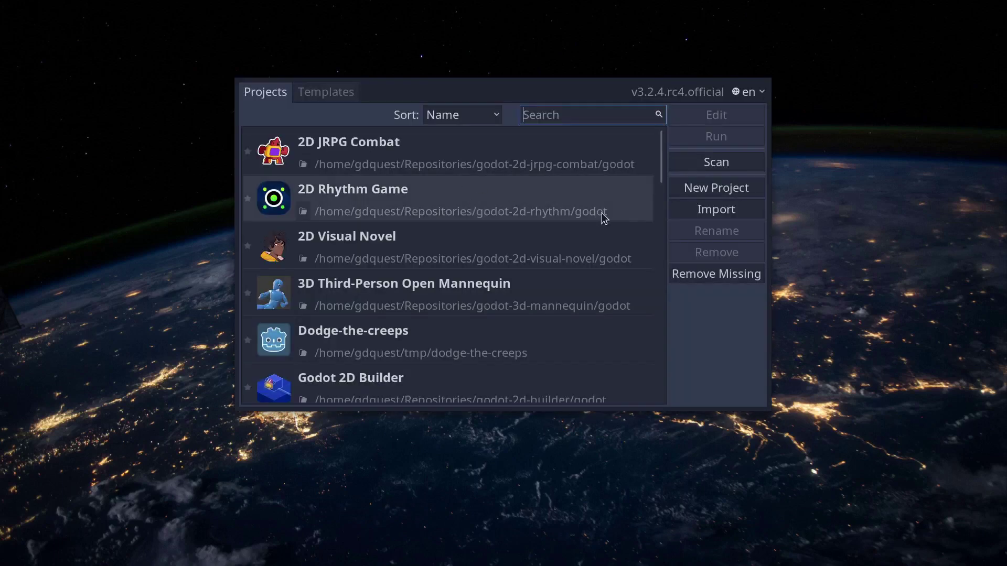
left_click(700, 215)
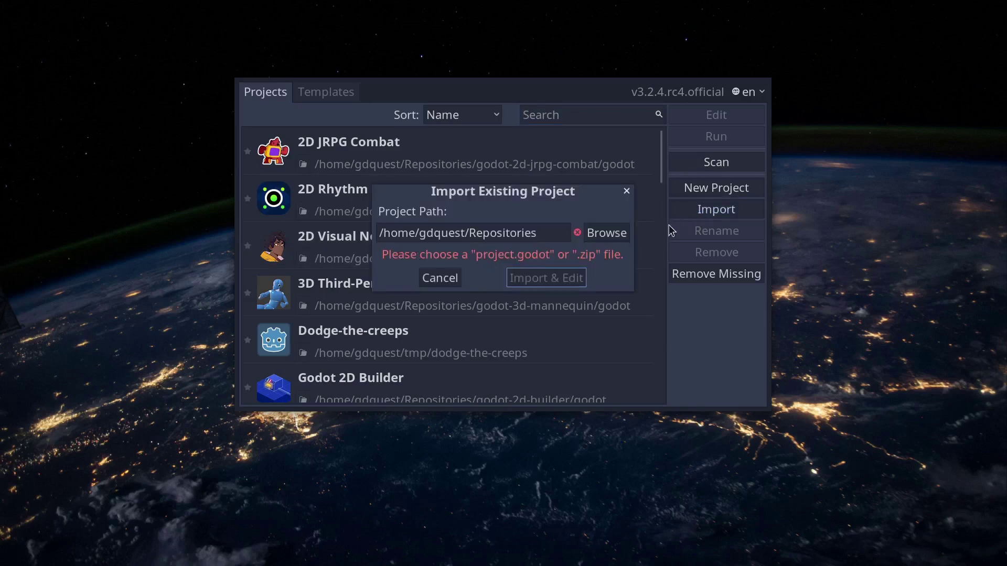
double_click(543, 236)
type("/tmp/instancing-demo/instancing")
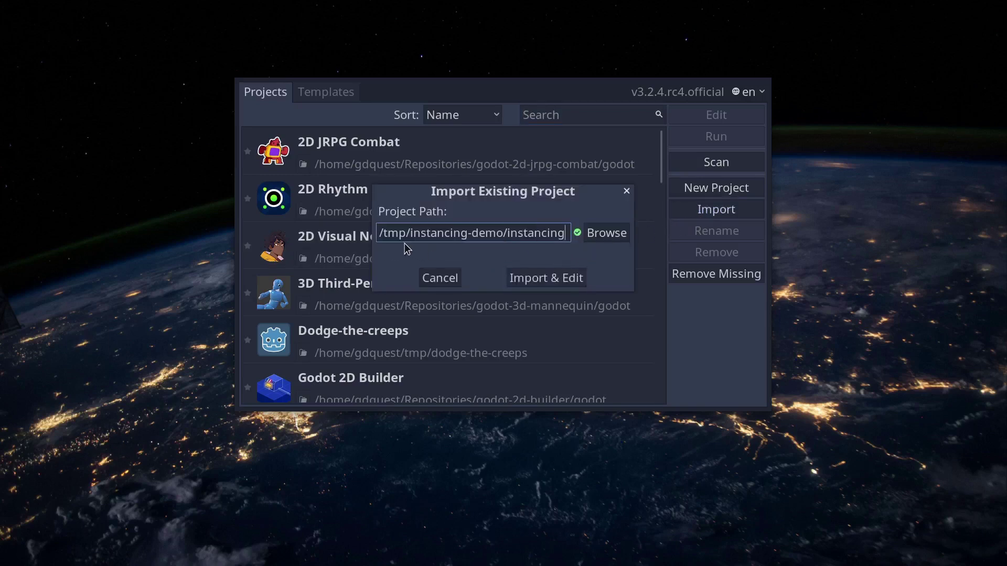
left_click(542, 286)
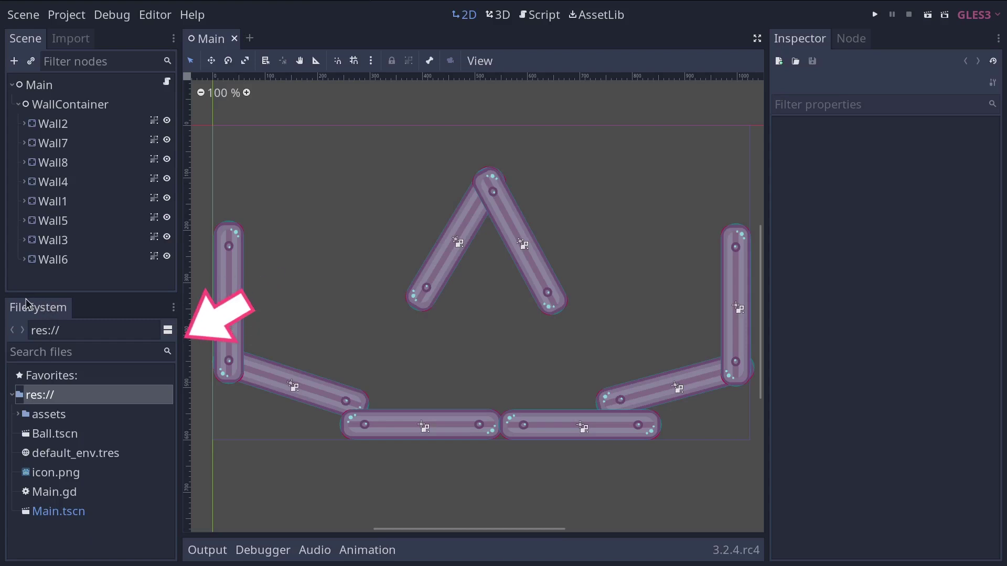
- Open Ball.tscn from the FileSystem dock and centre the ball in the viewport
left_click(59, 436)
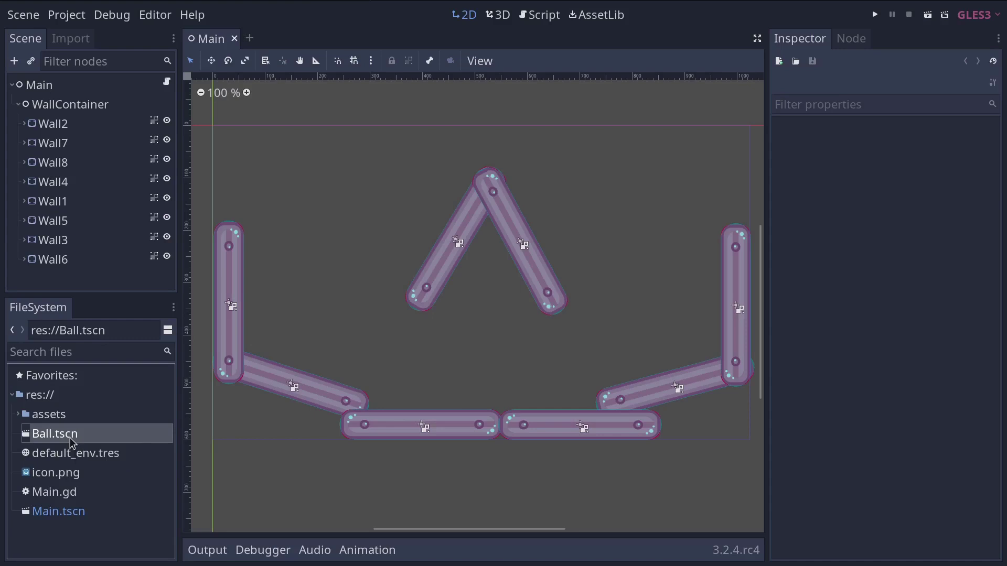
double_click(72, 443)
key("f")
scroll(423, 322, "up", 3)
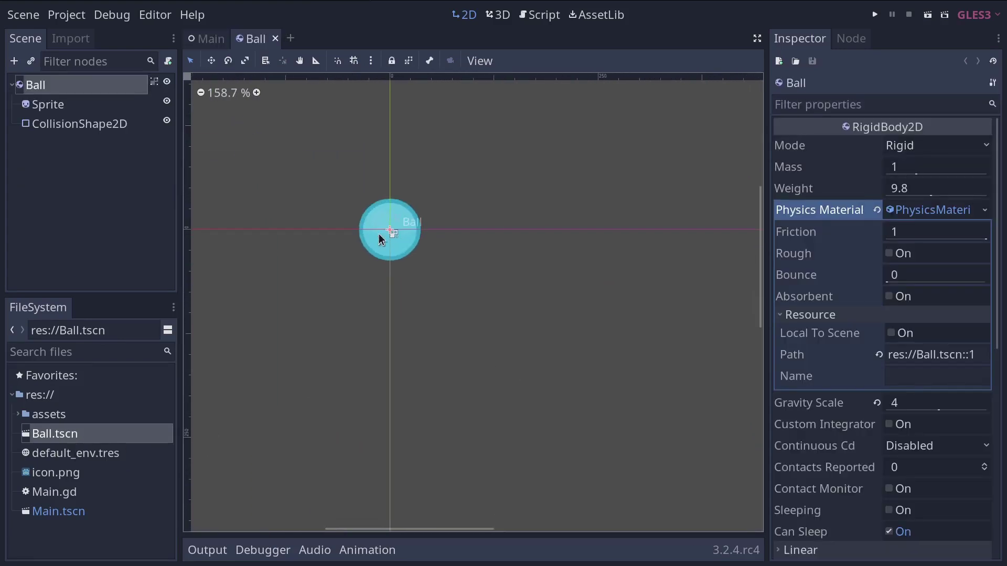
middle_click_drag(379, 234, 463, 326)
- Return to the Main scene, select its Main root node, then clear the selection
left_click(201, 35)
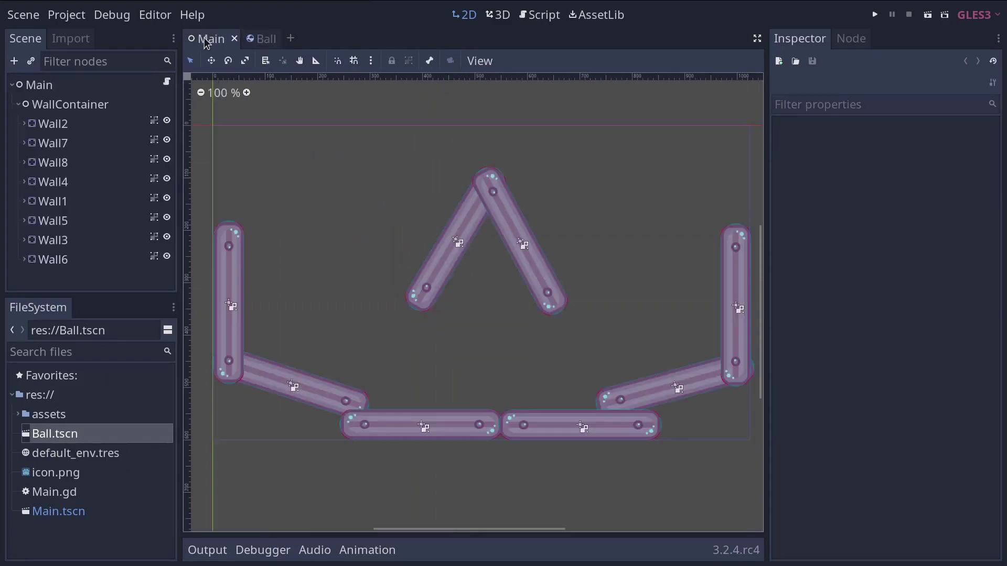
middle_click_drag(617, 369, 617, 371)
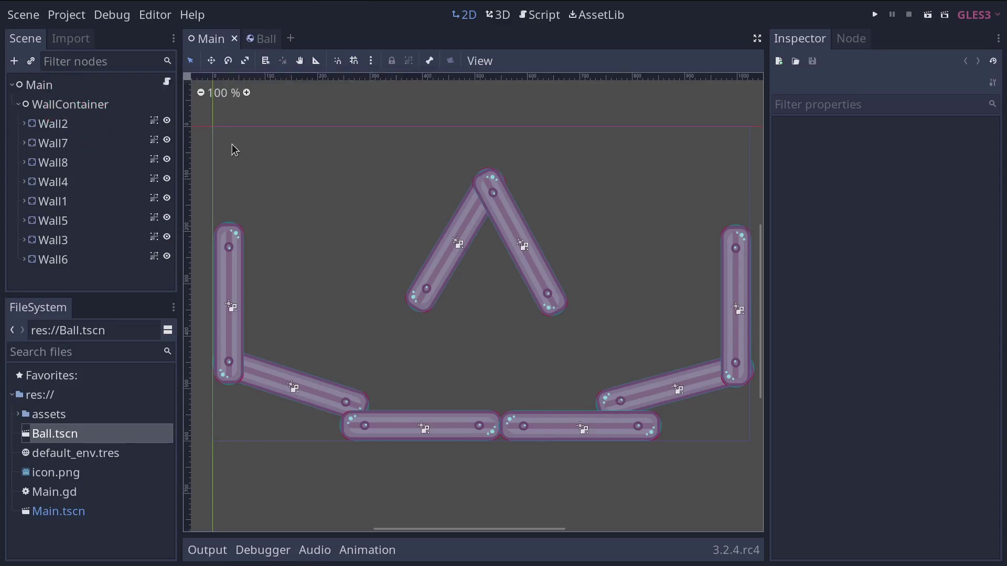
left_click(51, 90)
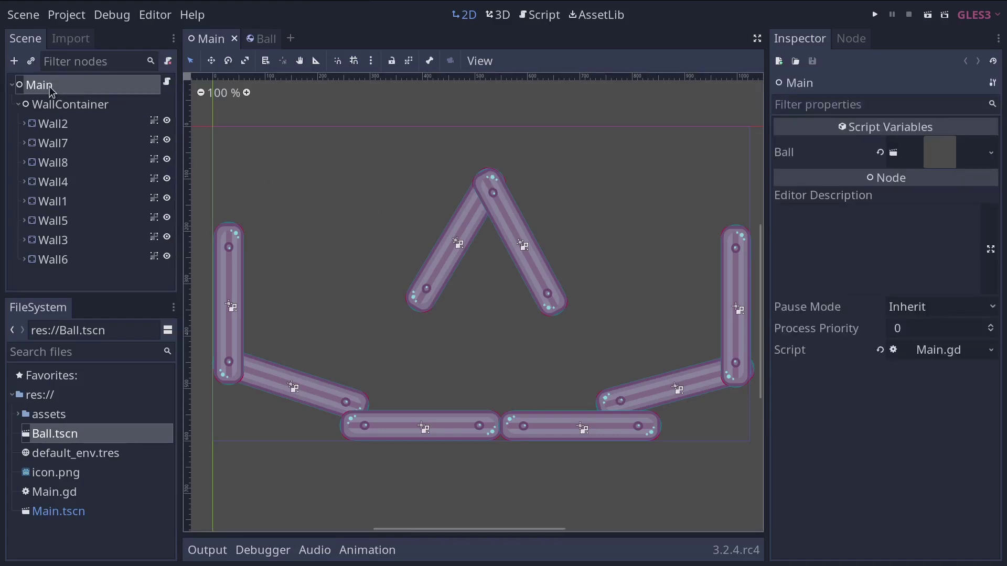
left_click(394, 147)
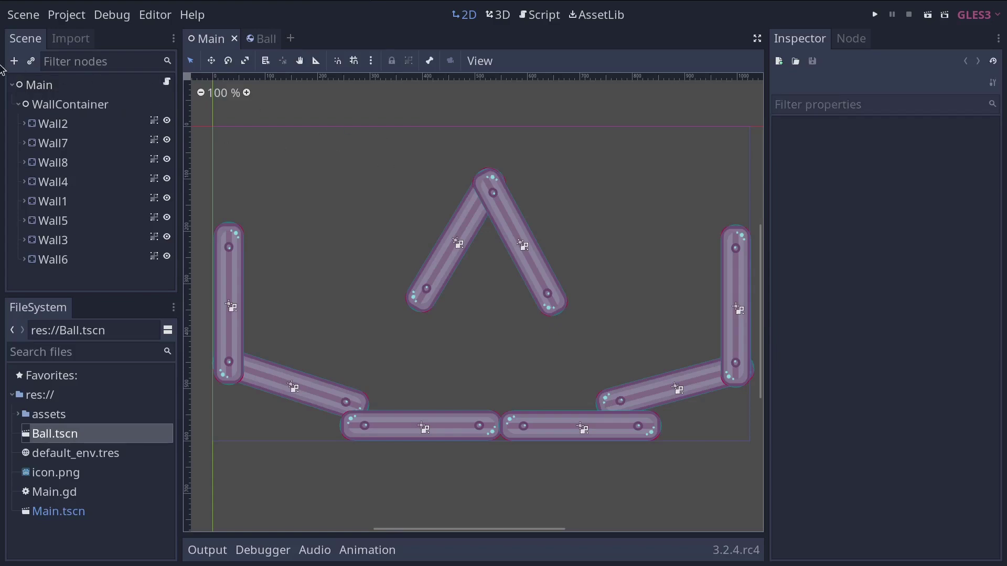
- Instance Ball.tscn as a child of Main, selecting Main as parent after the no-parent alert
left_click(31, 61)
double_click(383, 250)
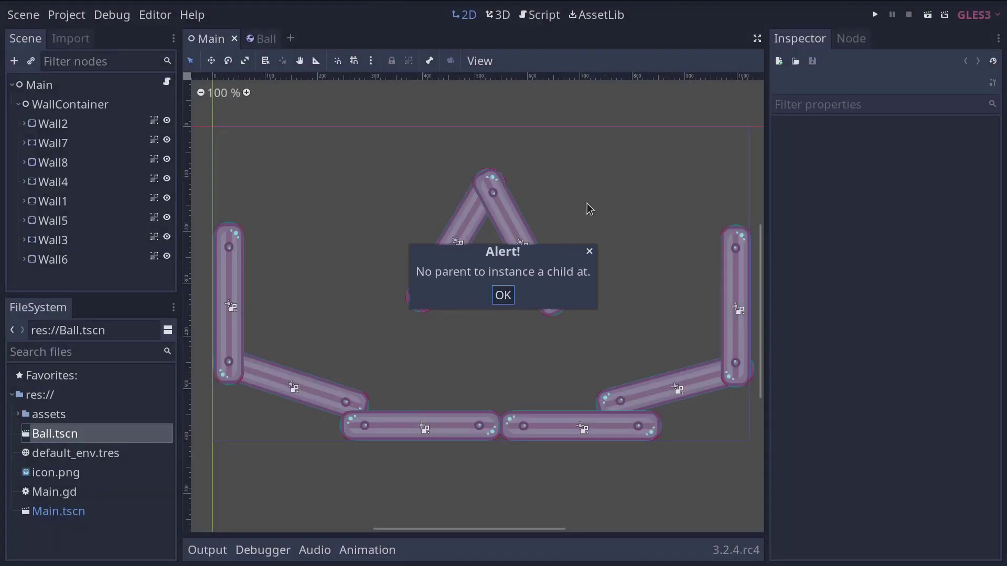
key("Return")
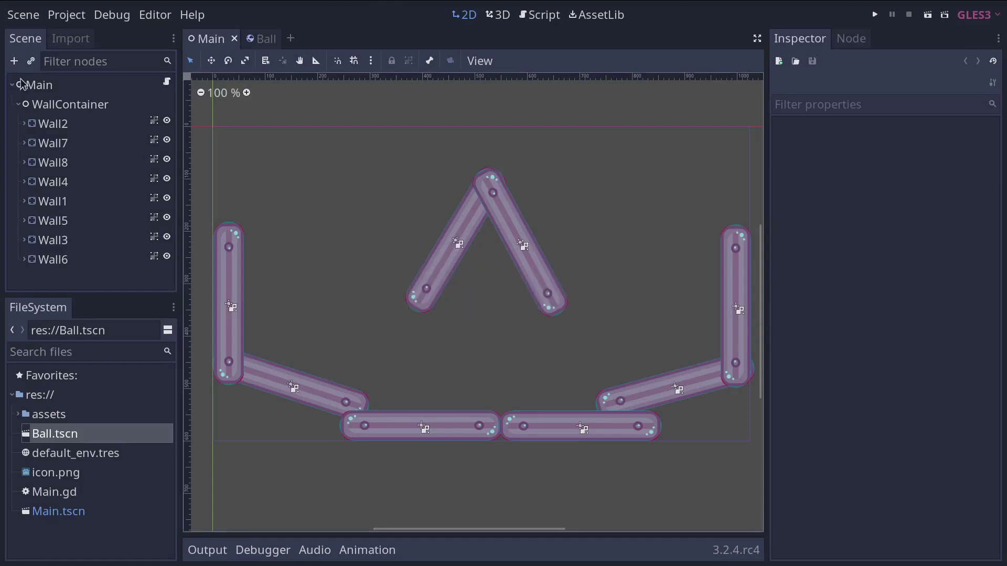
left_click(41, 87)
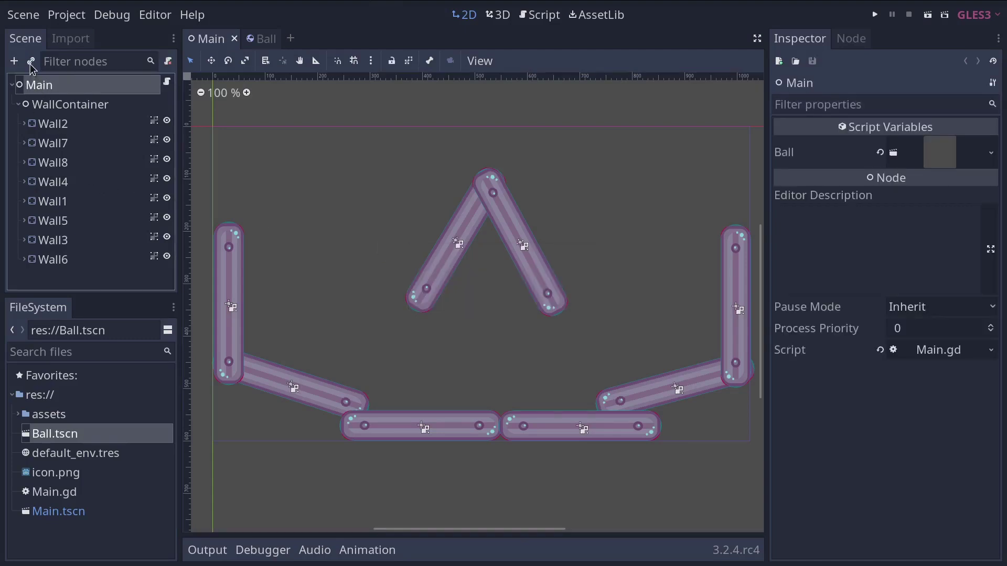
left_click(31, 62)
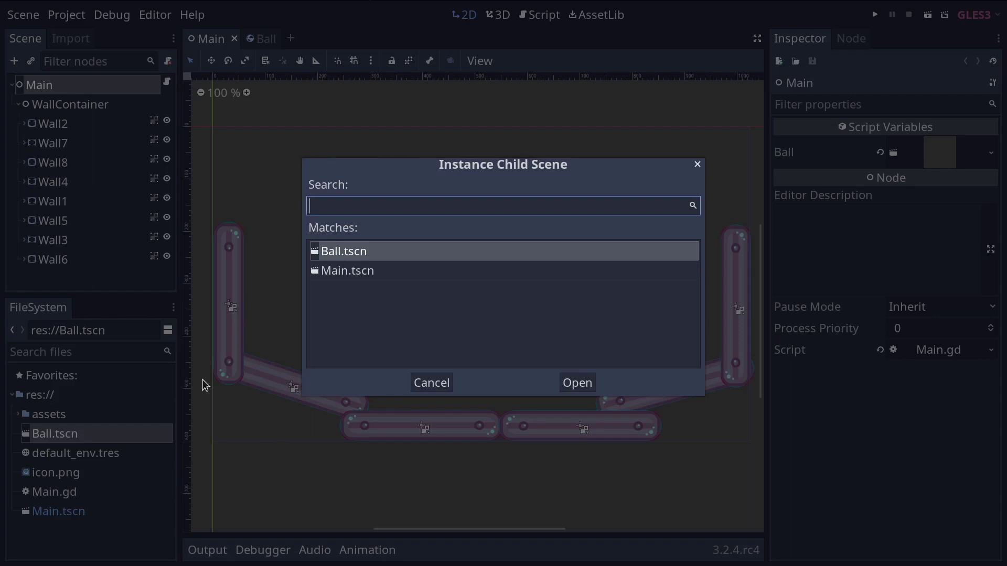
left_click(368, 245)
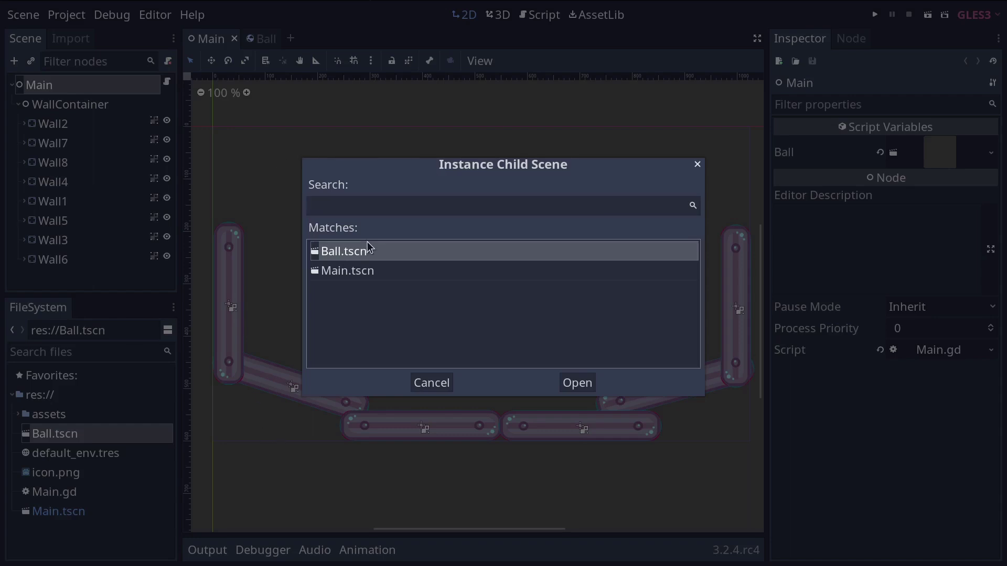
- Confirm the Ball instance under Main and select the Ball node in the Scene tree
left_click(577, 383)
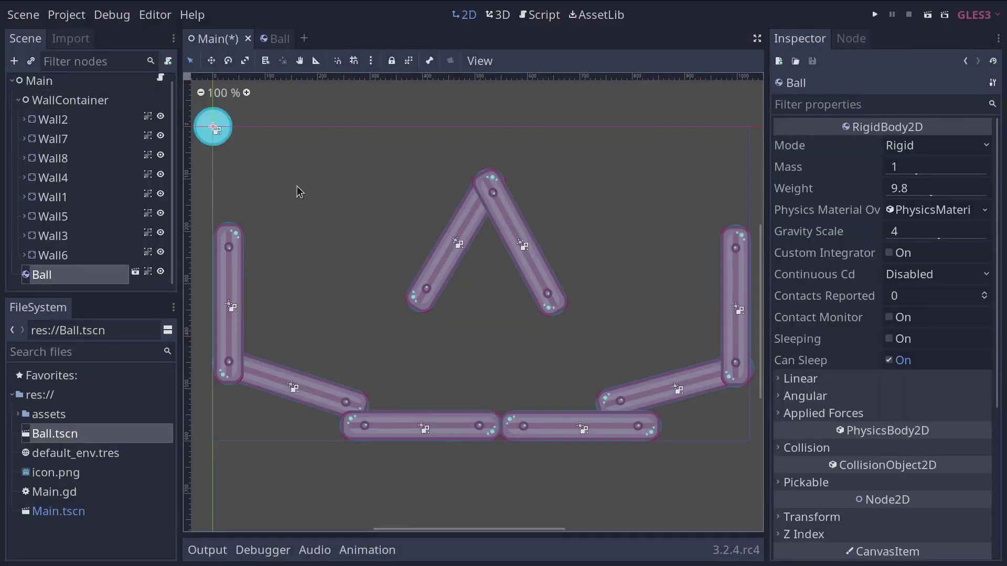
middle_click_drag(301, 192, 355, 236)
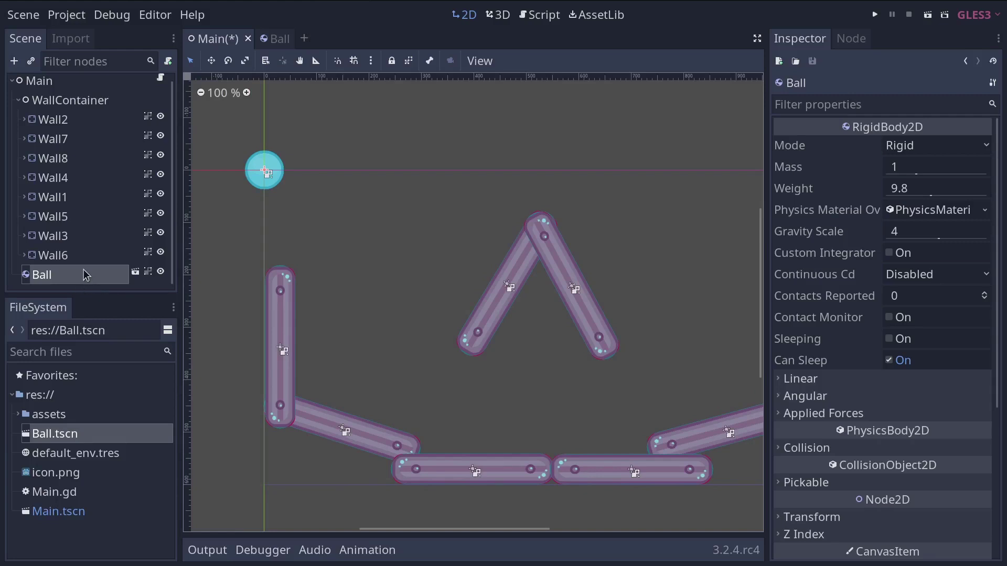
left_click(46, 83)
left_click(56, 102)
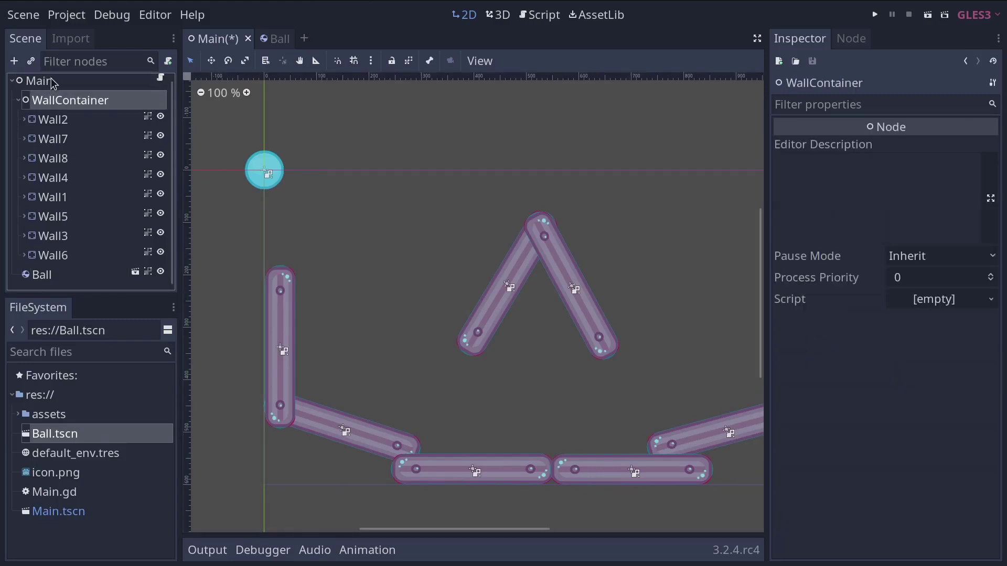
left_click(53, 83)
left_click(64, 104)
left_click(72, 273)
- Drag the ball just left of the peaked walls and run the game to test it
middle_click_drag(326, 252, 300, 235)
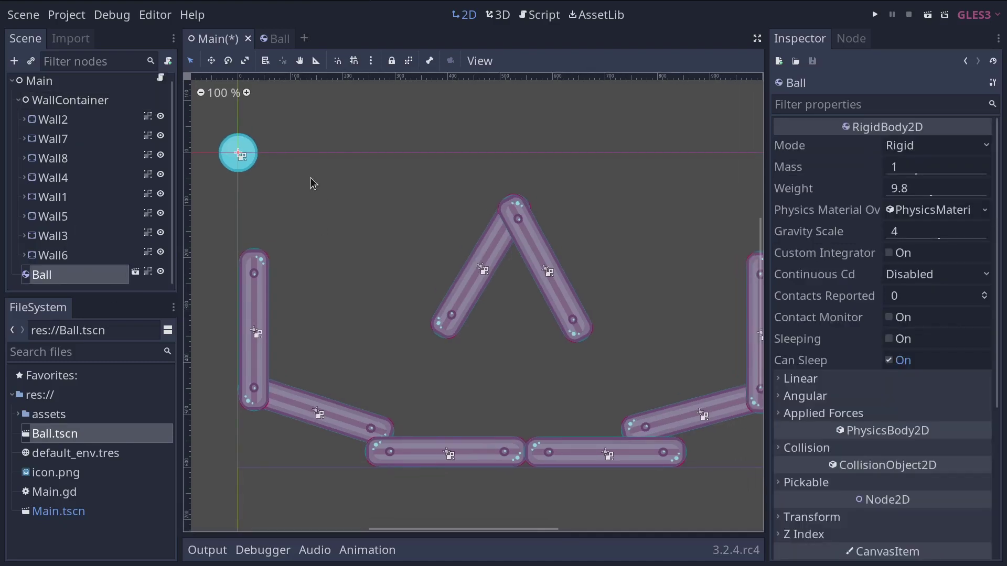
left_click(311, 177)
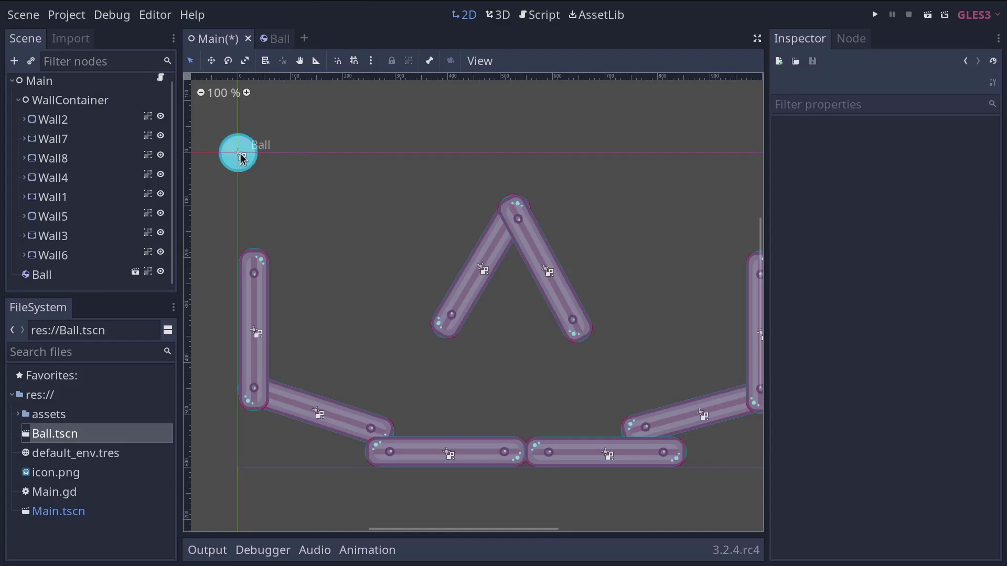
left_click(241, 157)
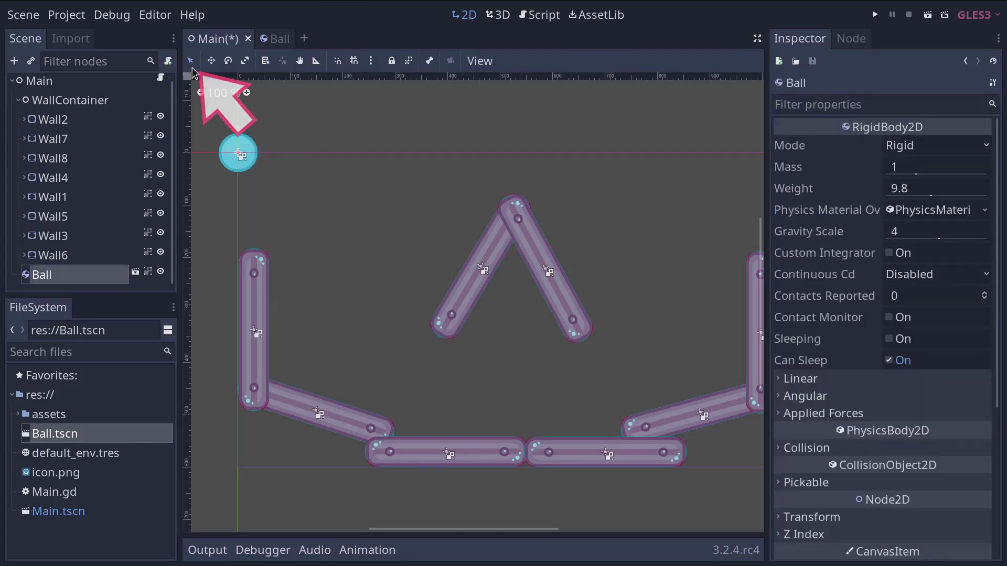
mouse_move(239, 153)
left_mouse_down()
mouse_move(315, 194)
mouse_move(383, 251)
mouse_move(421, 248)
left_mouse_up()
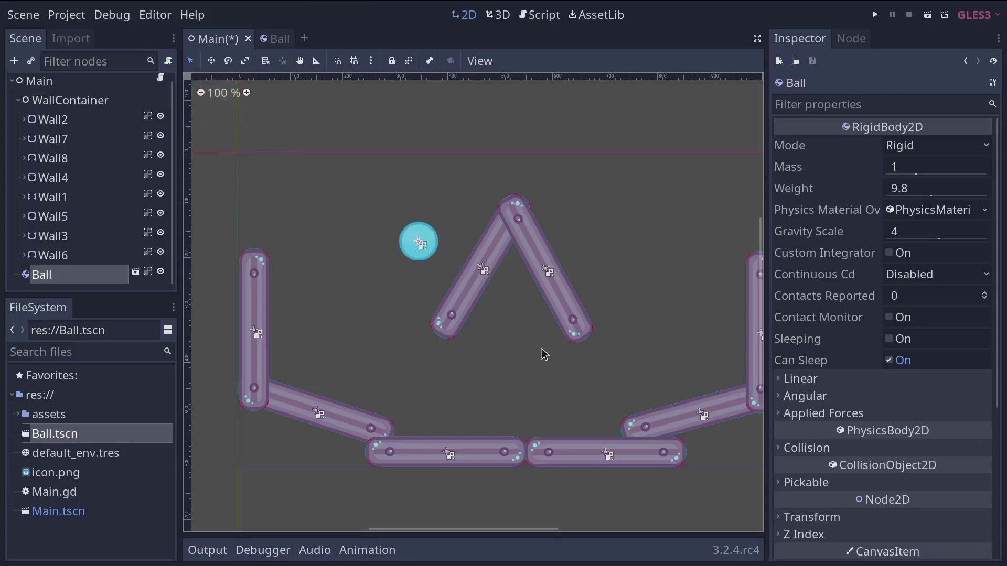
key("F5")
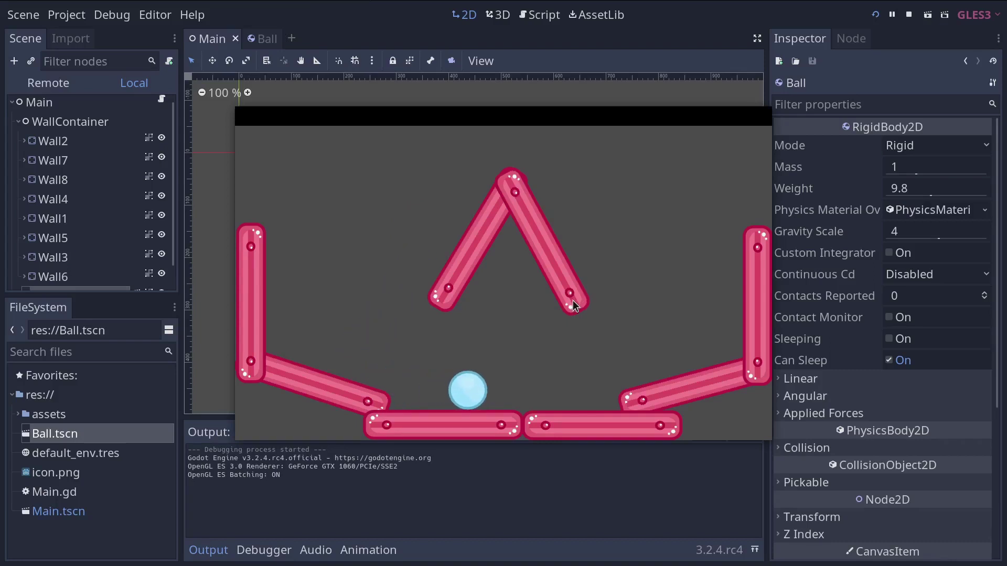
- Stop the running test of the Main scene with F8
key("F8")
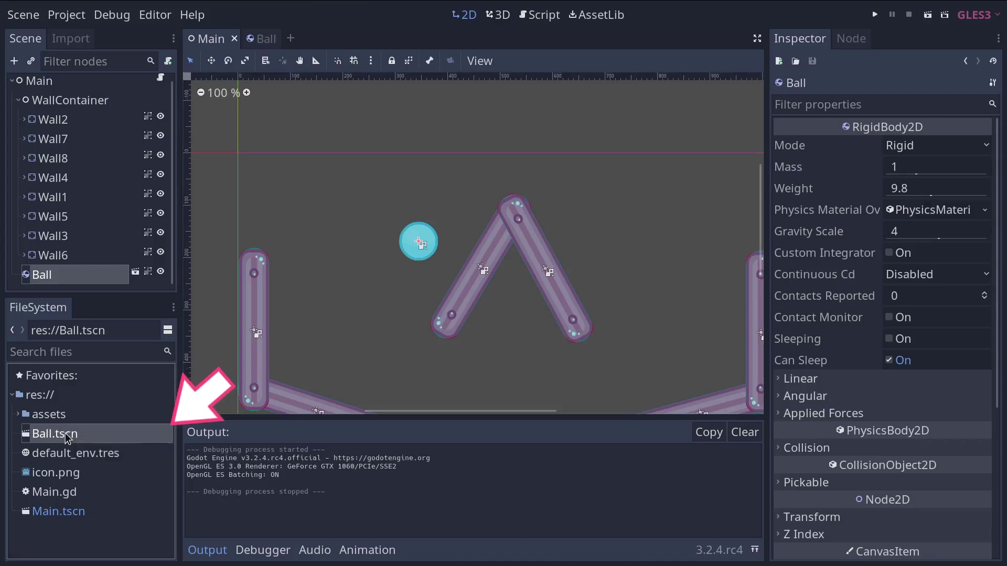
- Drop a second Ball.tscn instance in as a child of Ball and reposition the balls
left_click_drag(67, 438, 45, 286)
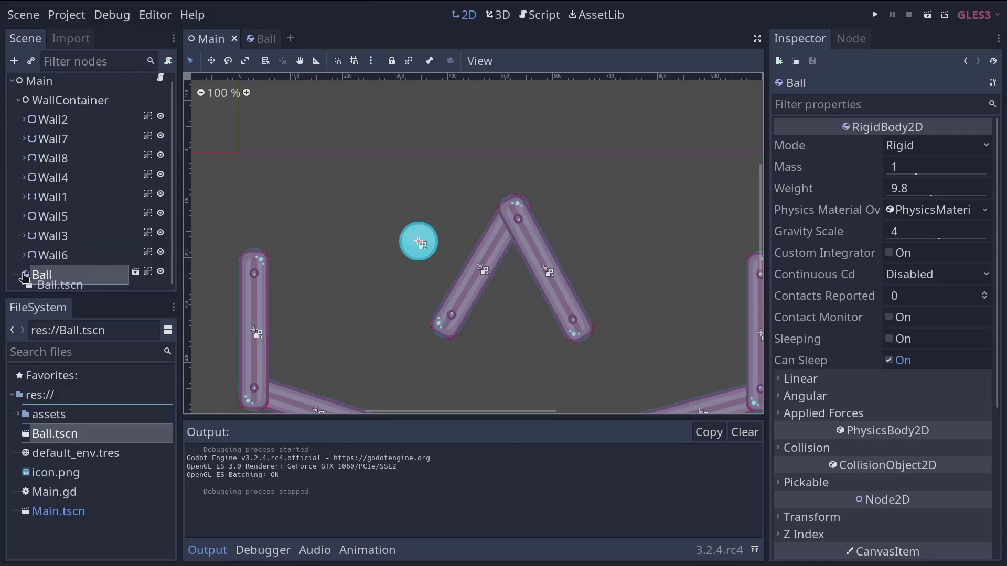
left_click_drag(25, 278, 27, 276)
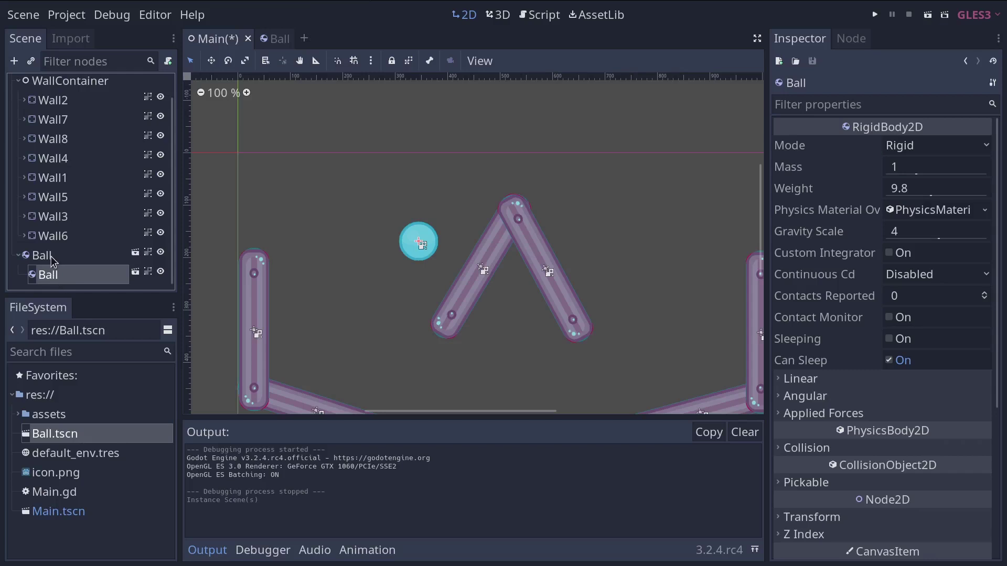
left_click_drag(438, 210, 481, 162)
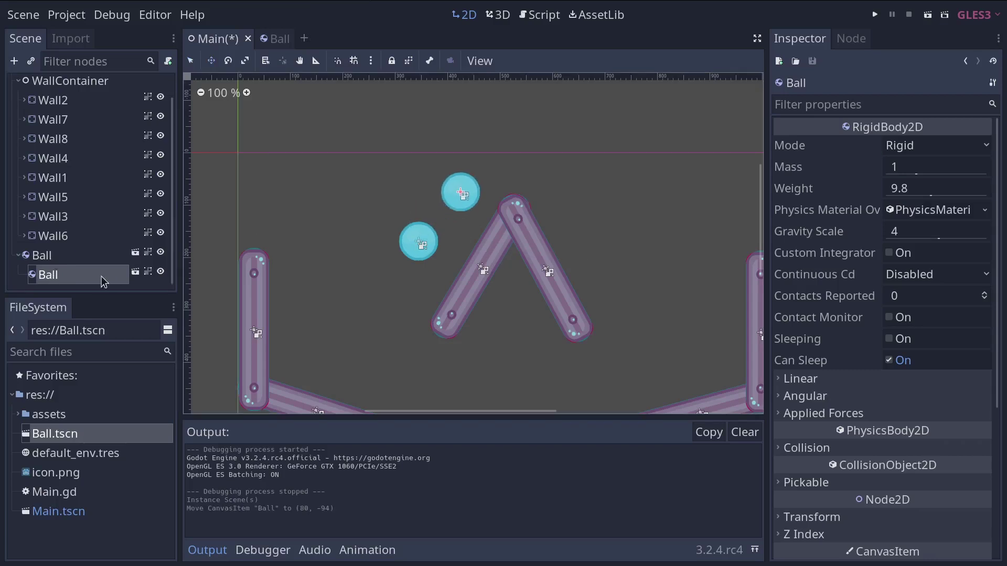
left_click(59, 243)
left_click(57, 276)
left_click(57, 255)
left_click_drag(411, 242, 362, 257)
- Reparent the child ball to the scene root so it becomes Ball2
left_click(59, 279)
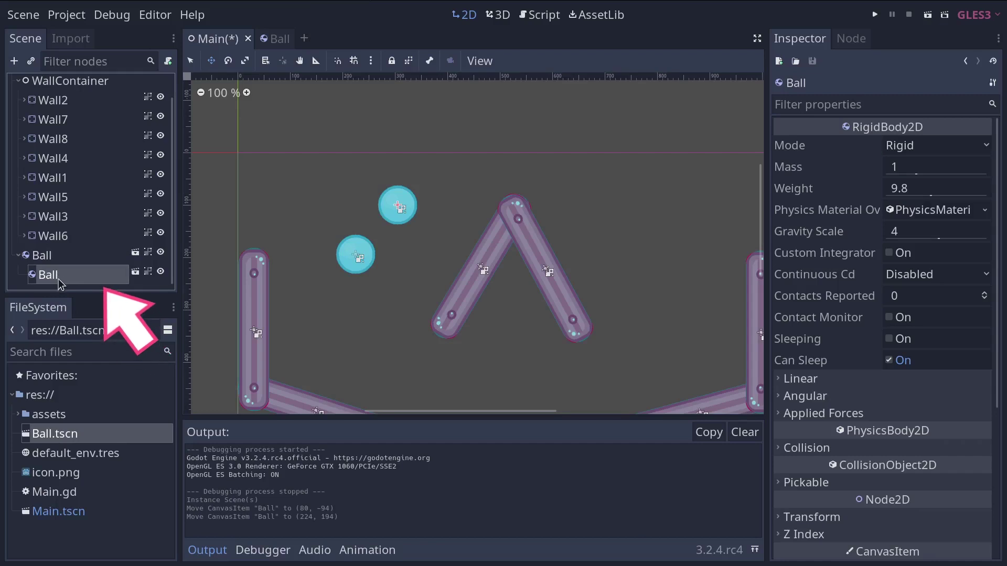
left_click_drag(54, 278, 32, 251)
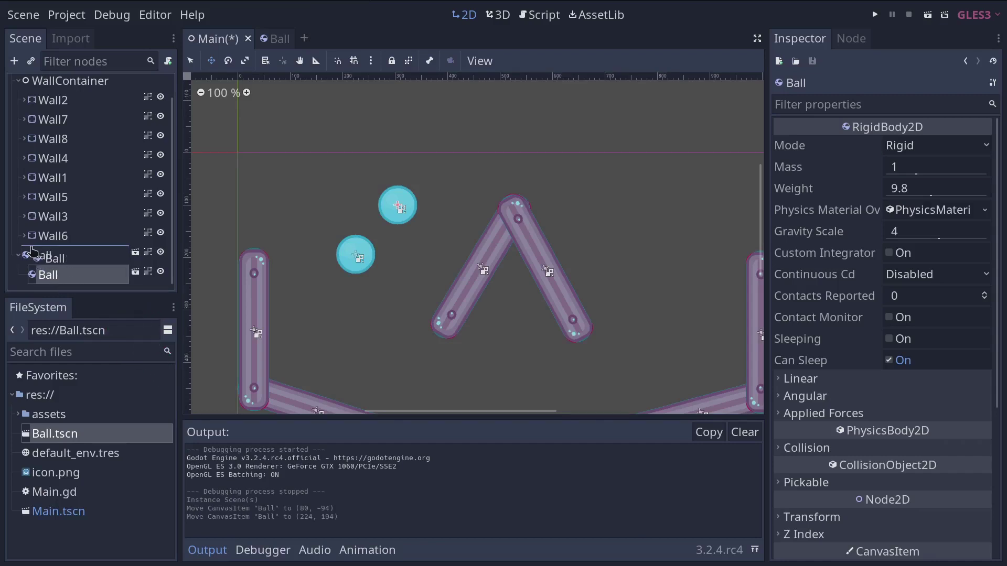
left_click(59, 257)
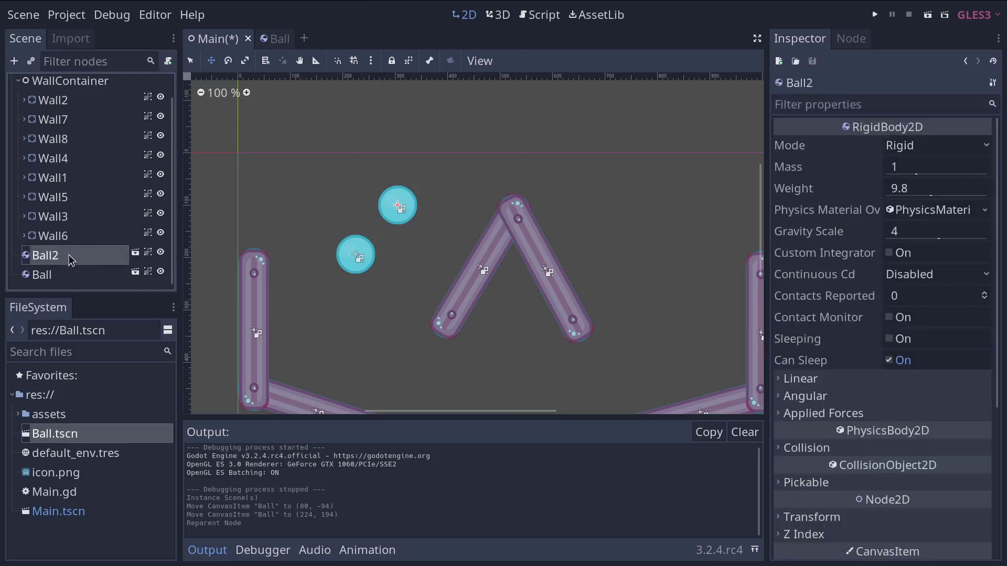
left_click(70, 257)
left_click(70, 256)
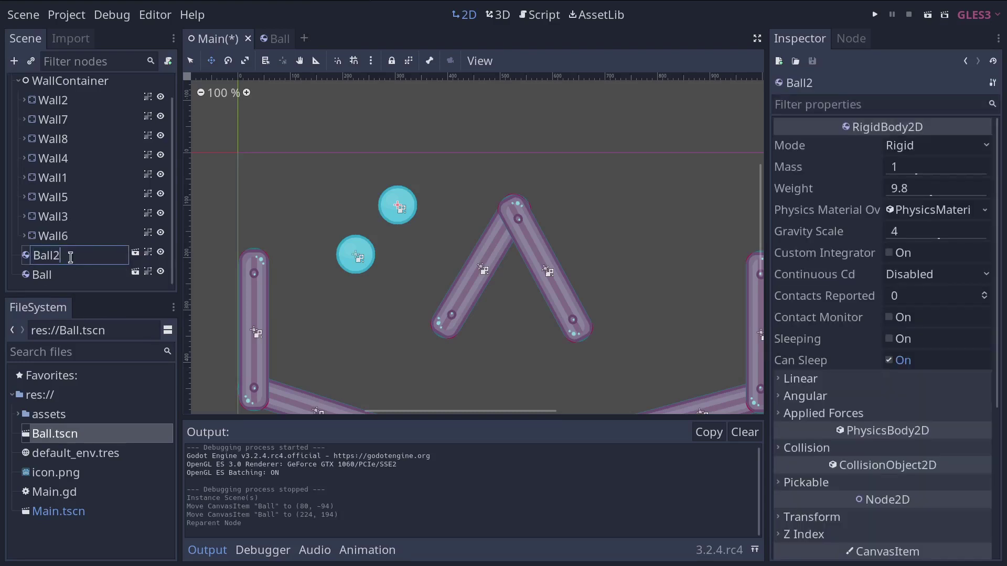
- Place Ball slightly left and Ball2 at the upper right above the walls
left_click(51, 276)
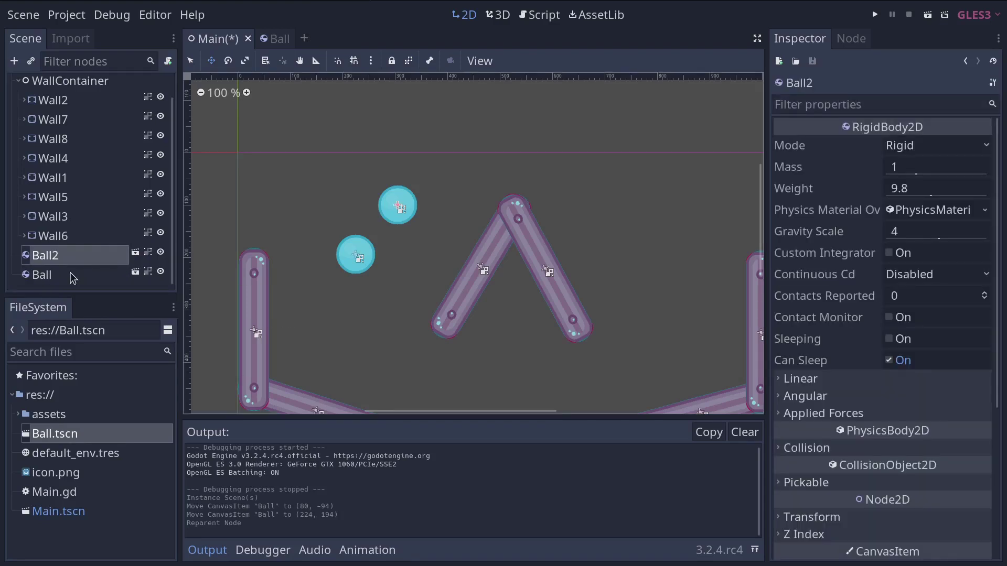
mouse_move(355, 255)
left_mouse_down()
mouse_move(255, 262)
mouse_move(370, 252)
left_mouse_up()
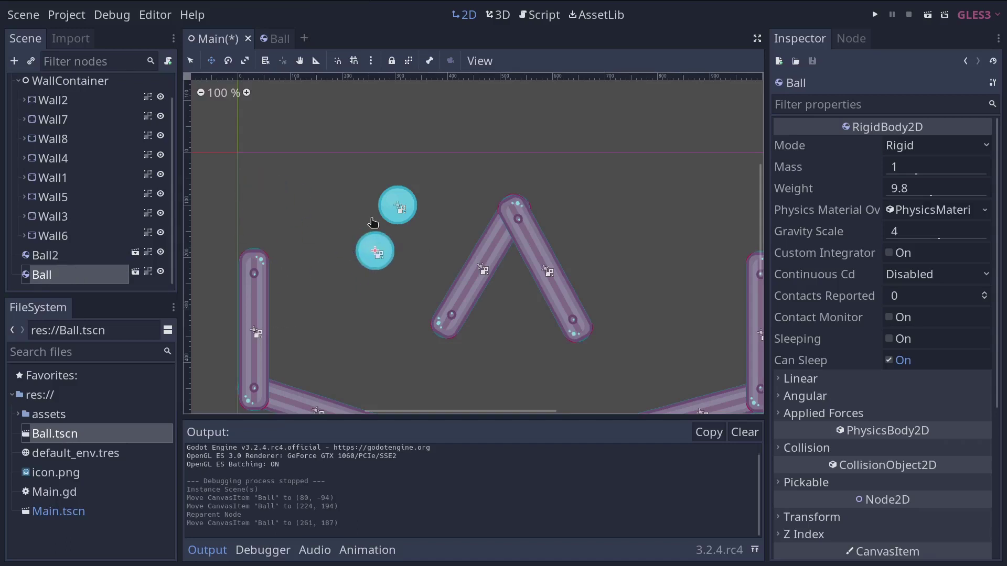
left_click_drag(403, 206, 604, 176)
- Save and run the Main scene, spawning balls around the walls and peak
key("F5")
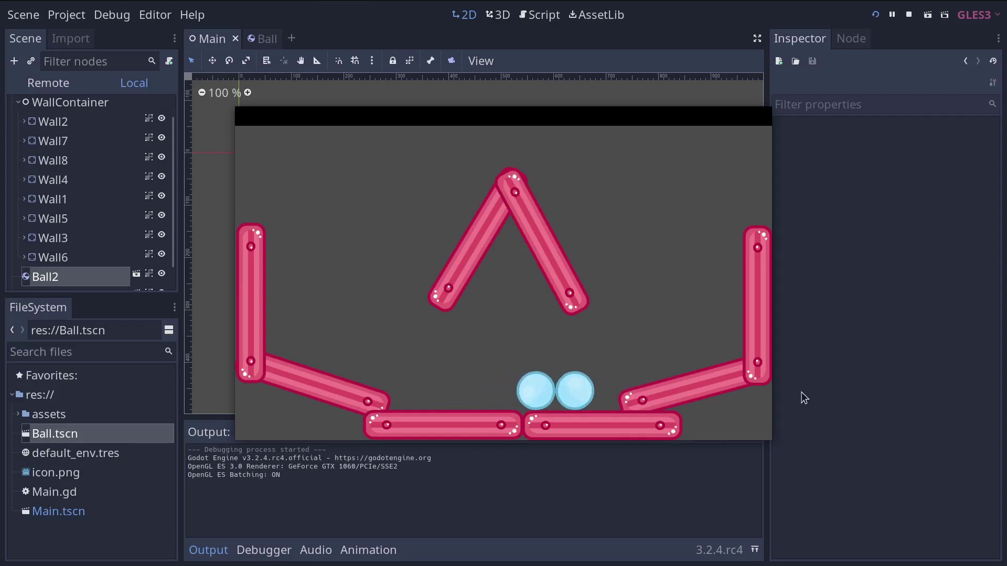
left_click(662, 364)
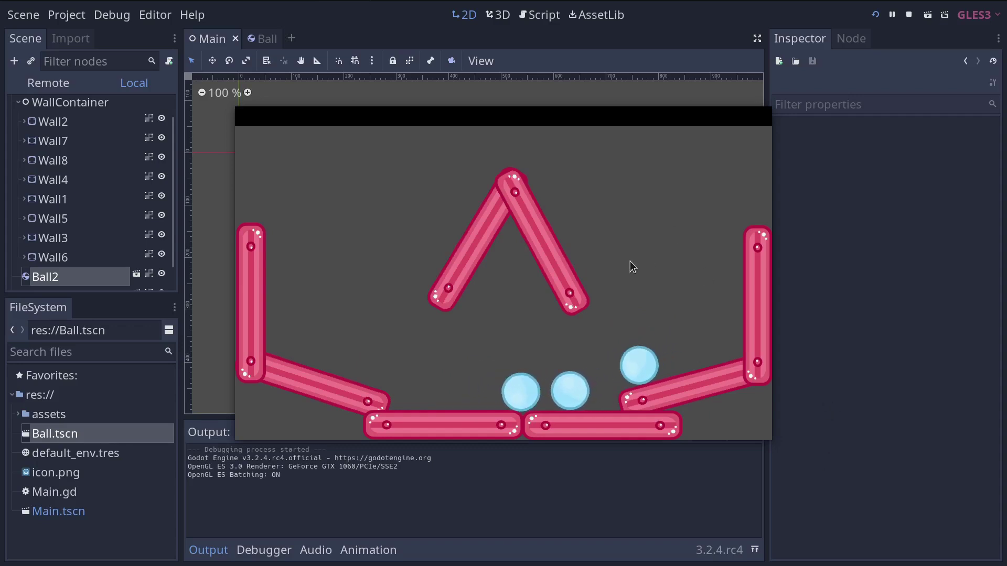
left_click(361, 250)
left_click(289, 189)
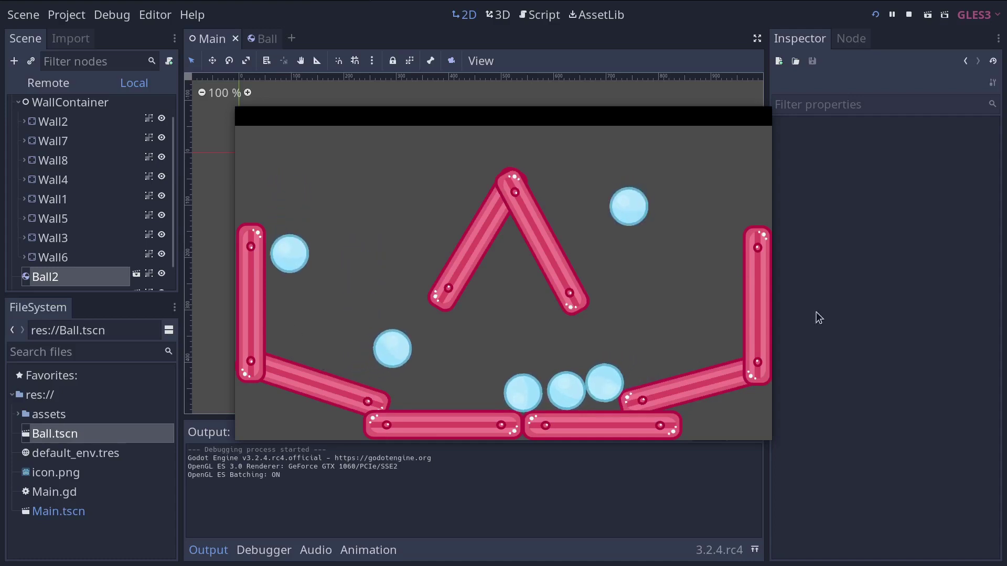
left_click(628, 204)
left_click(714, 199)
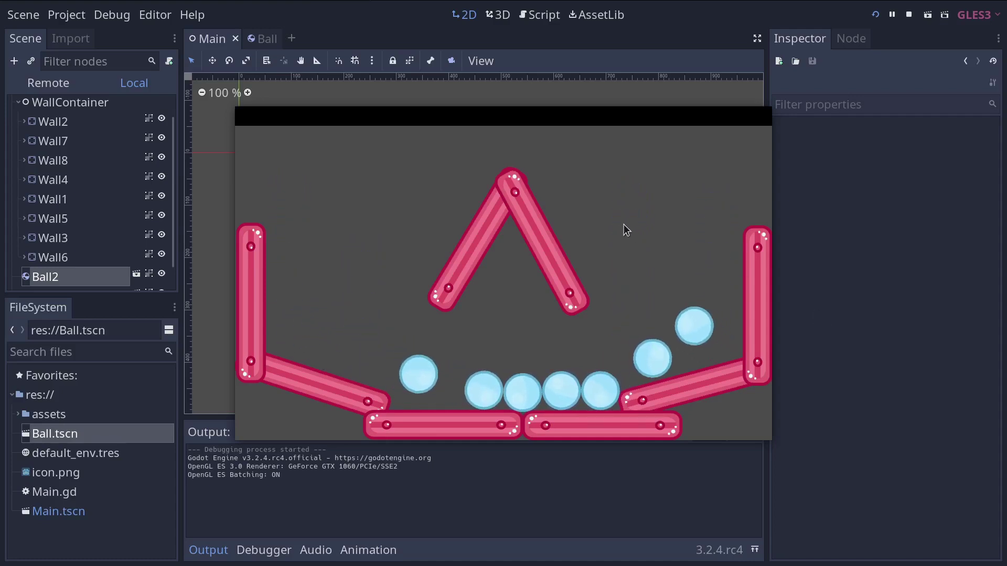
left_click(461, 164)
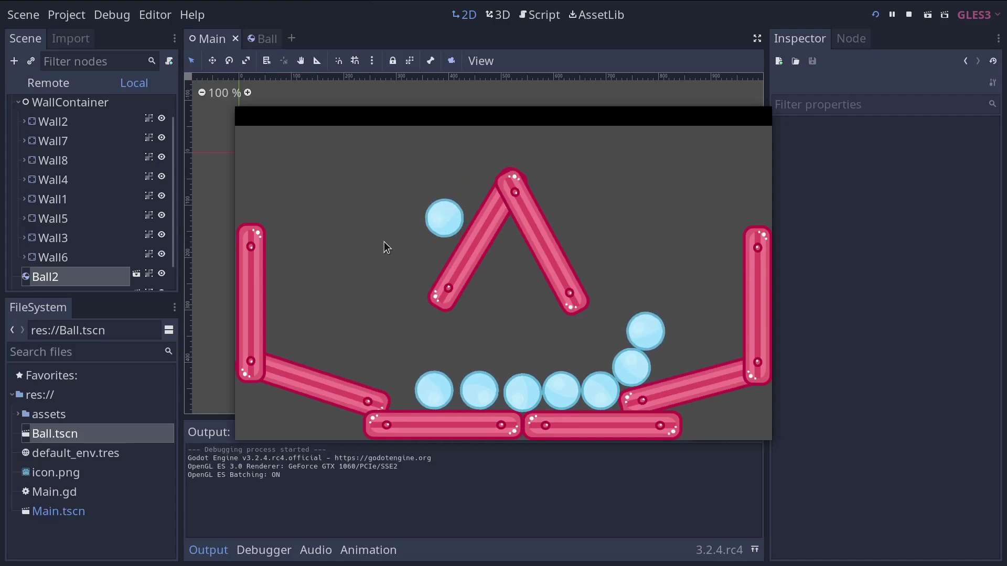
- Spawn six more balls across the level, then stop the game
left_click(304, 167)
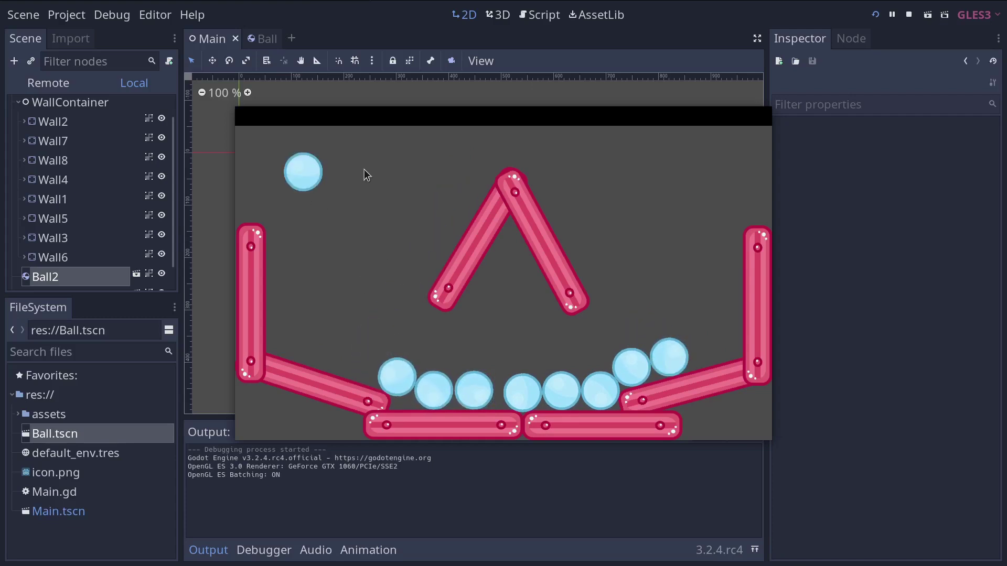
left_click(404, 158)
left_click(697, 147)
left_click(563, 143)
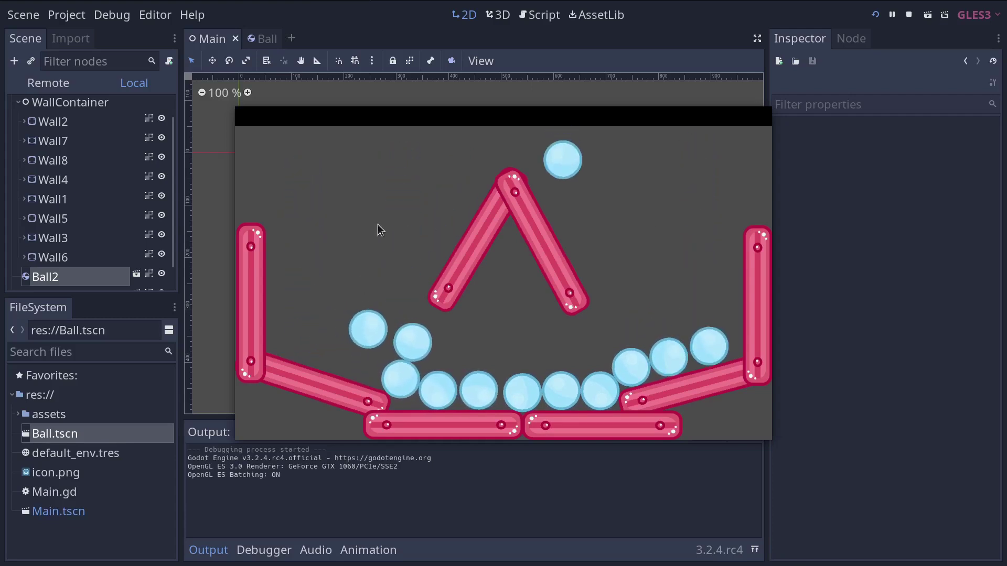
left_click(441, 172)
left_click(303, 200)
key("F8")
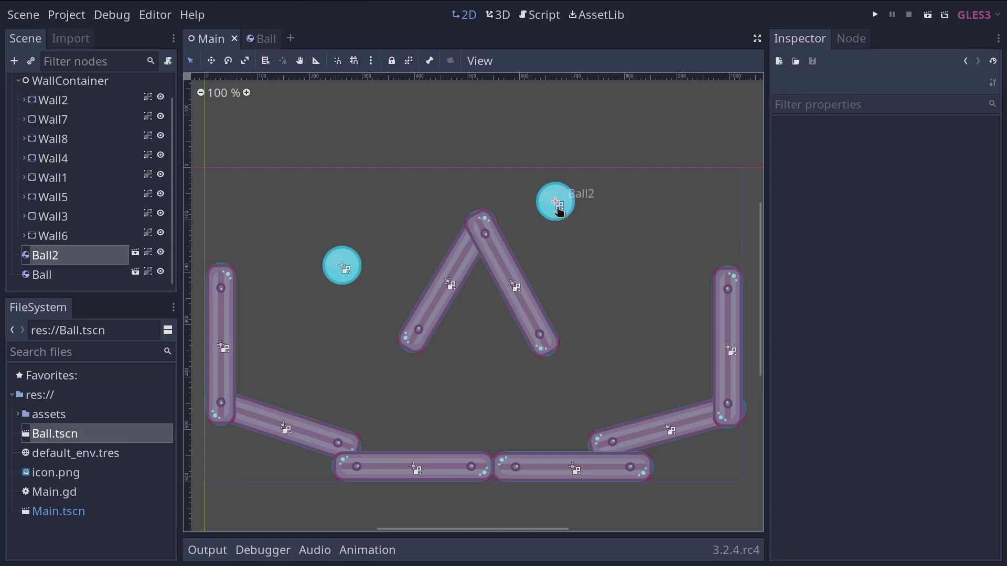
- Shift Ball2 down and right, nudge Ball slightly lower, and select Ball2
left_click_drag(555, 202, 607, 253)
left_click(345, 307)
left_click_drag(345, 308, 343, 314)
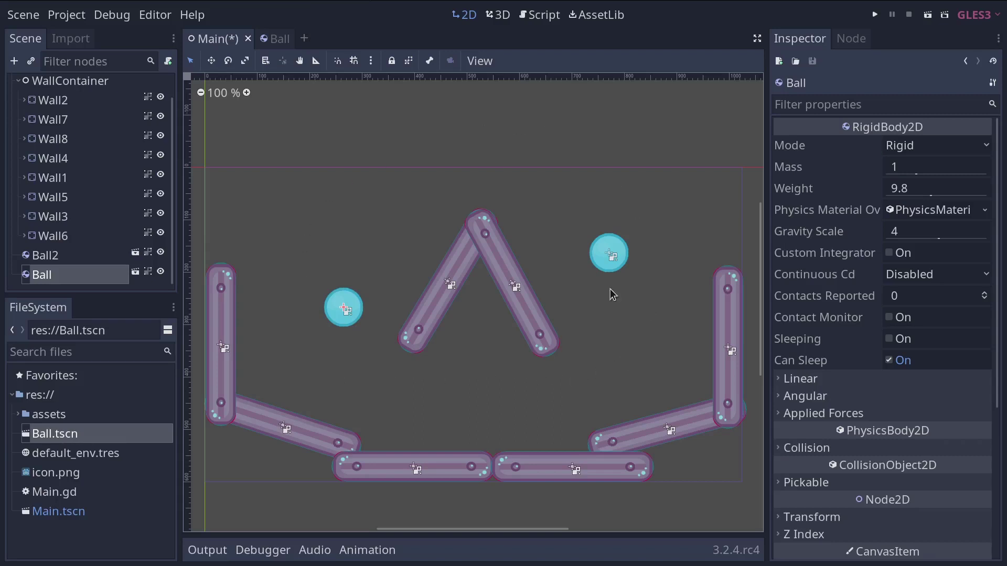
left_click(611, 250)
scroll(615, 241, "down", 1)
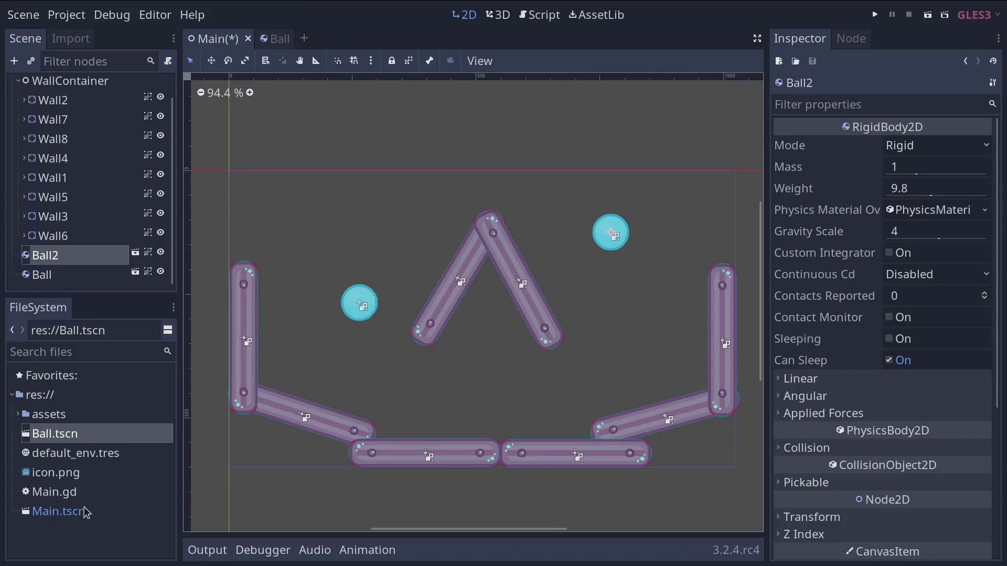
- In Ball.tscn, raise the physics material's Bounce from 0 to 1, then run the game
double_click(72, 437)
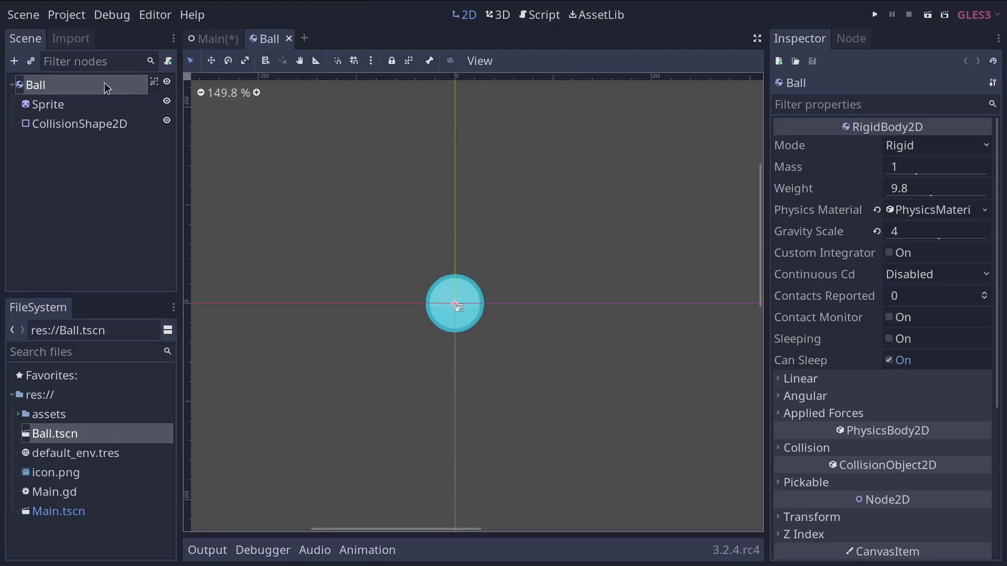
left_click(930, 211)
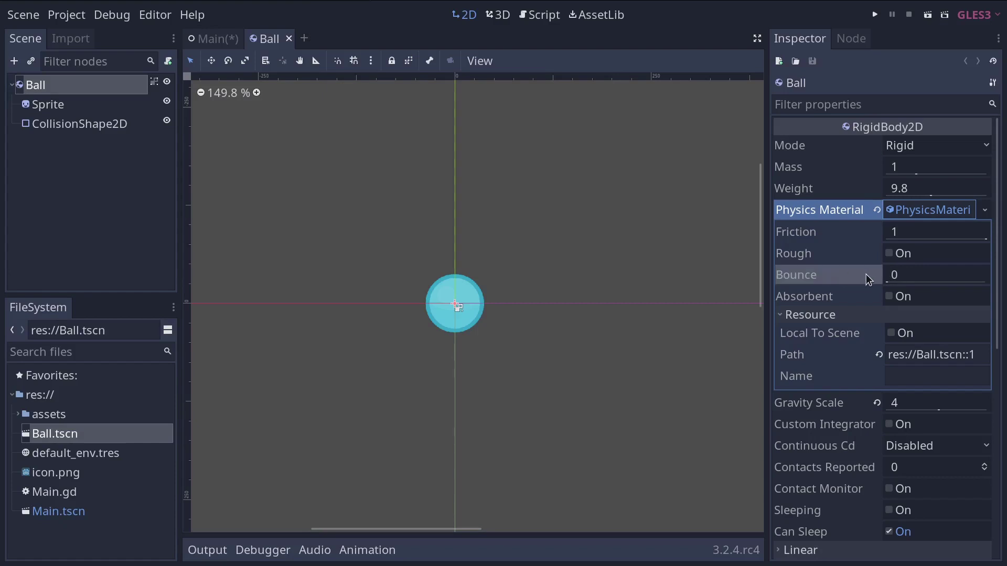
left_click_drag(888, 283, 985, 283)
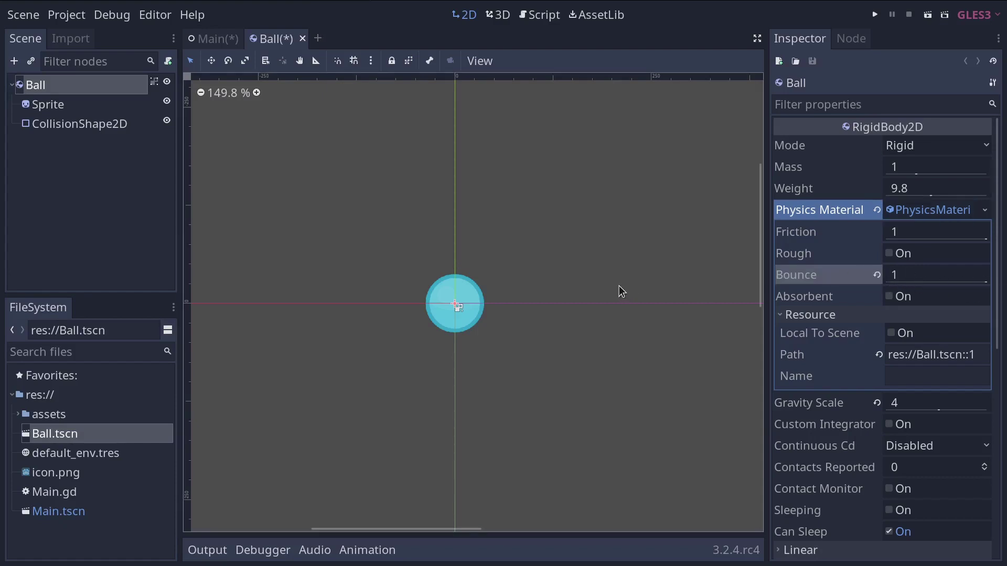
key("F5")
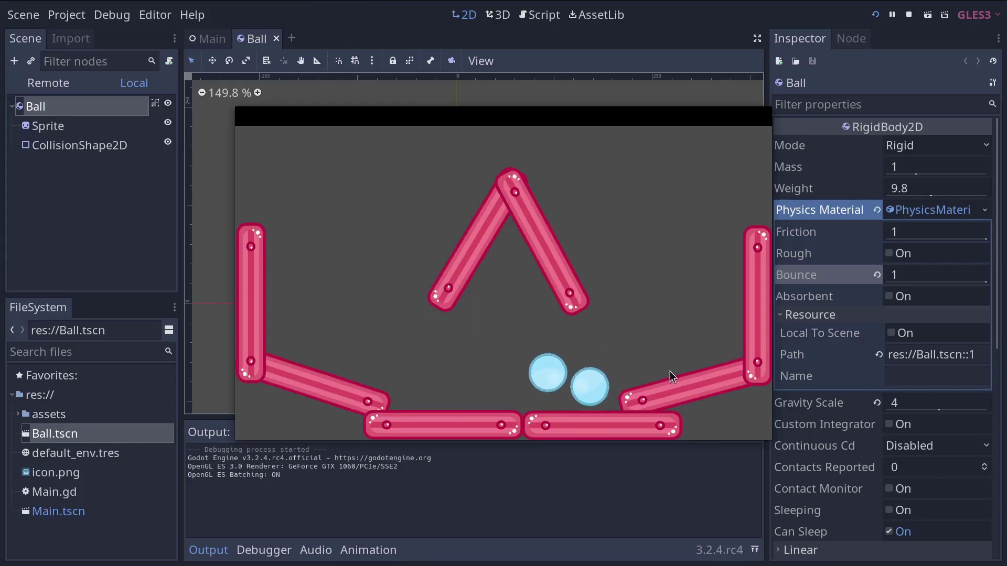
- Stop the bouncing-balls test run with F8
key("F8")
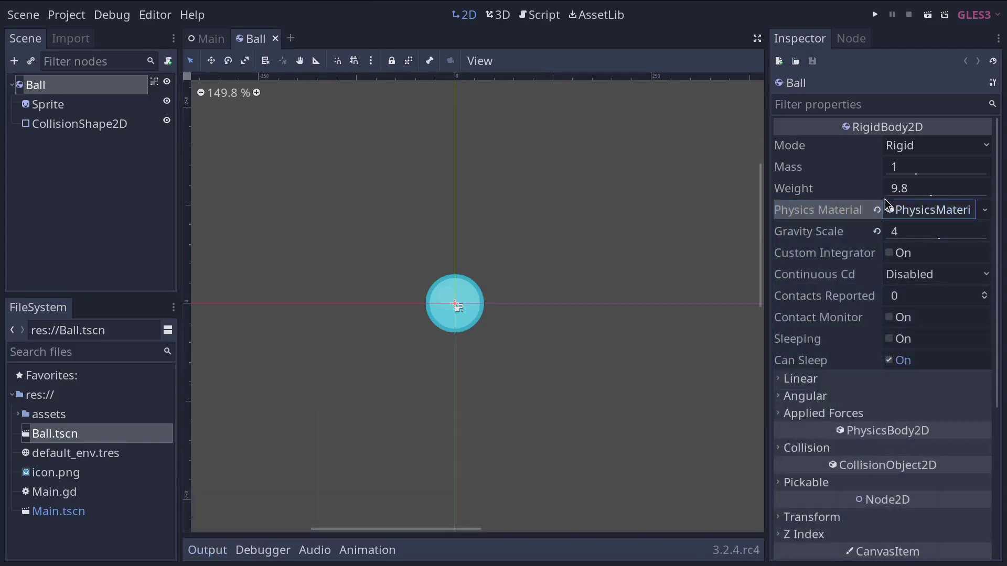
- Back in Main, nudge Ball2 right and duplicate it as Ball3 placed to its left
mouse_move(204, 39)
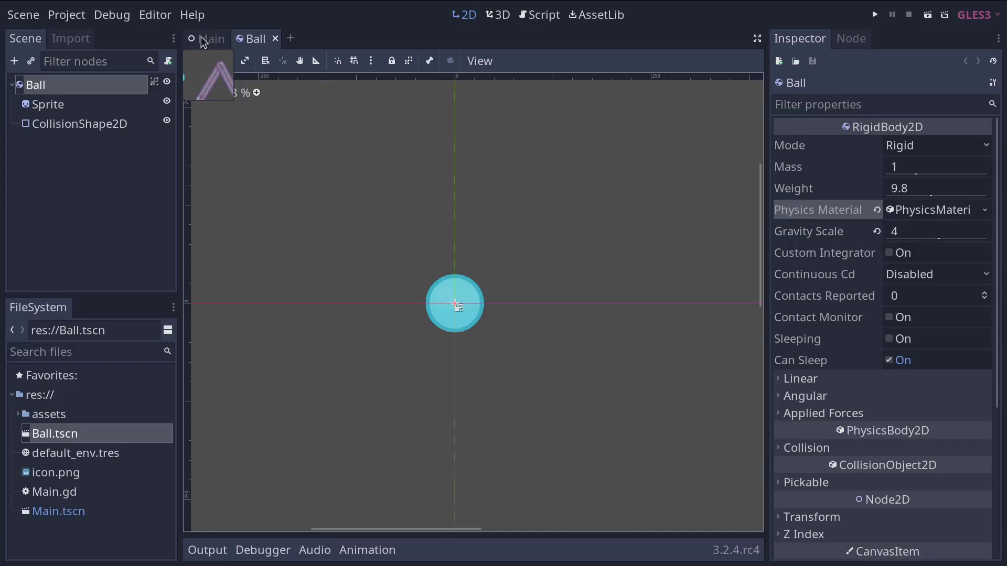
left_click(204, 39)
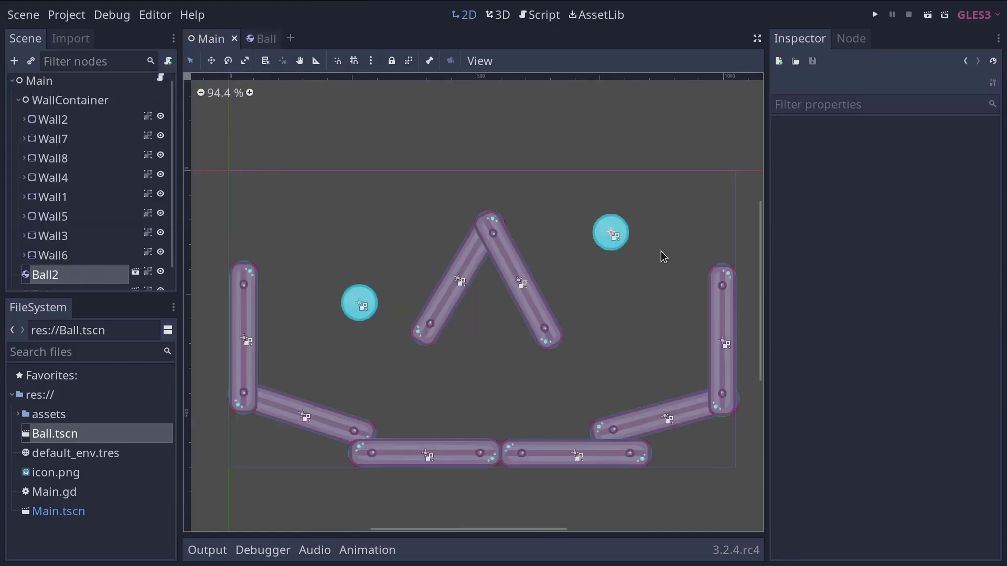
scroll(656, 242, "down", 2)
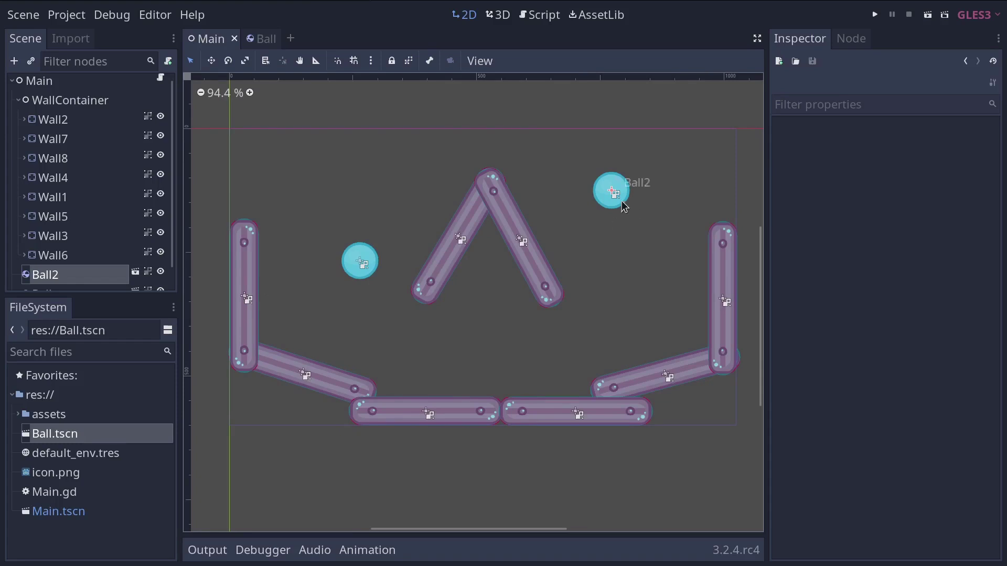
left_click_drag(610, 193, 651, 209)
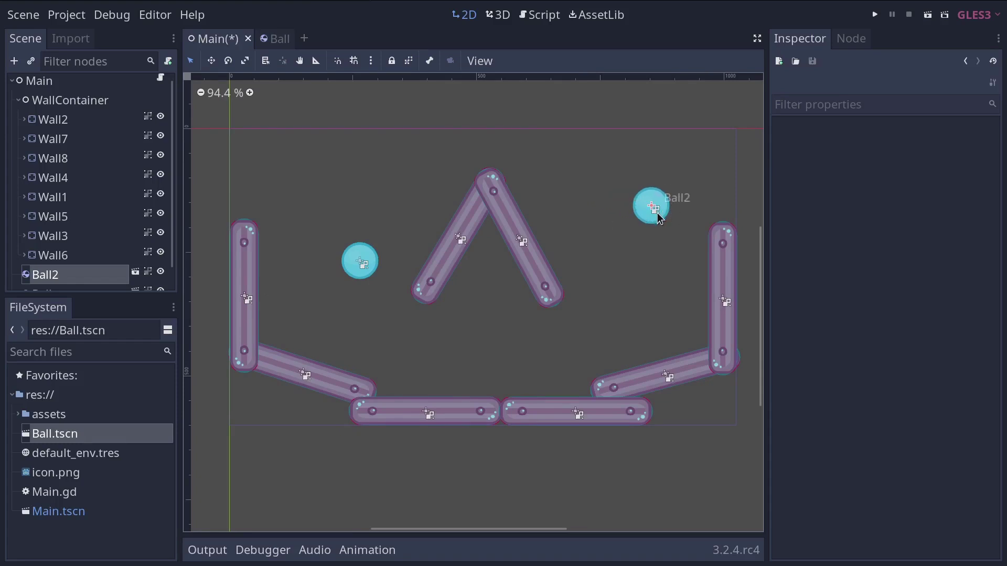
key("ctrl+d")
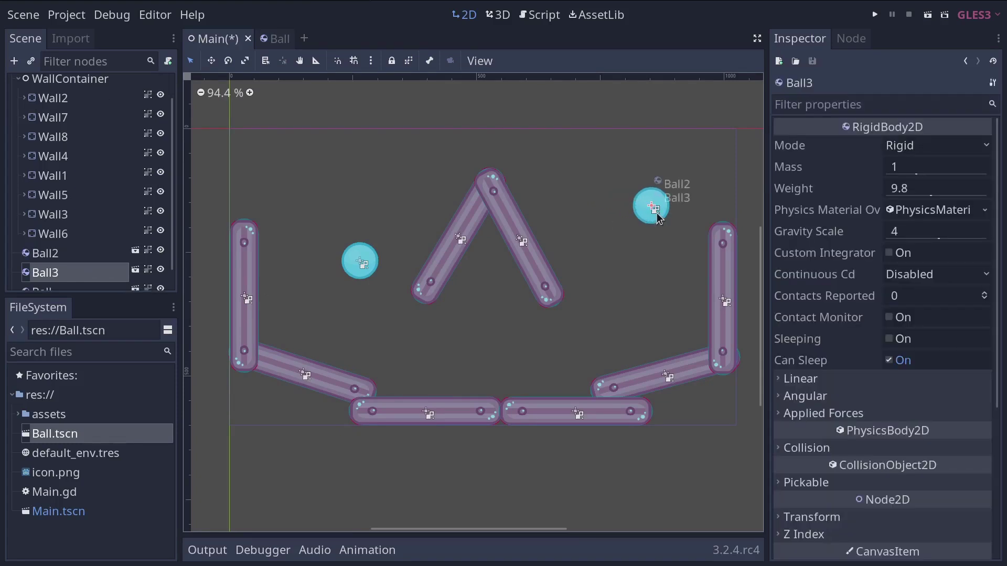
left_click_drag(629, 207, 541, 196)
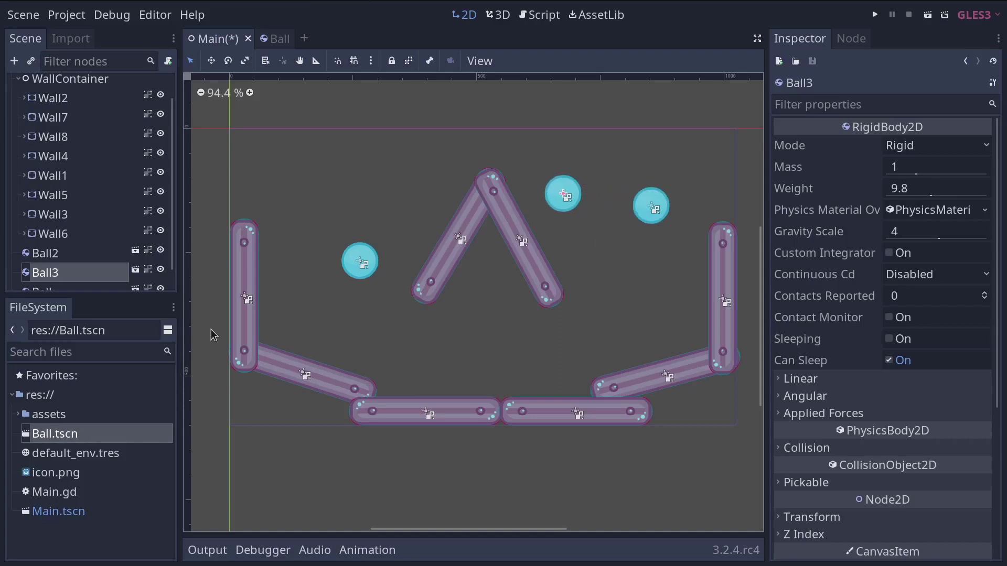
- Duplicate Ball3 as Ball4, spread Ball4 and the original Ball apart, and select Ball4's Gravity Scale
scroll(77, 254, "down", 1)
right_click(64, 255)
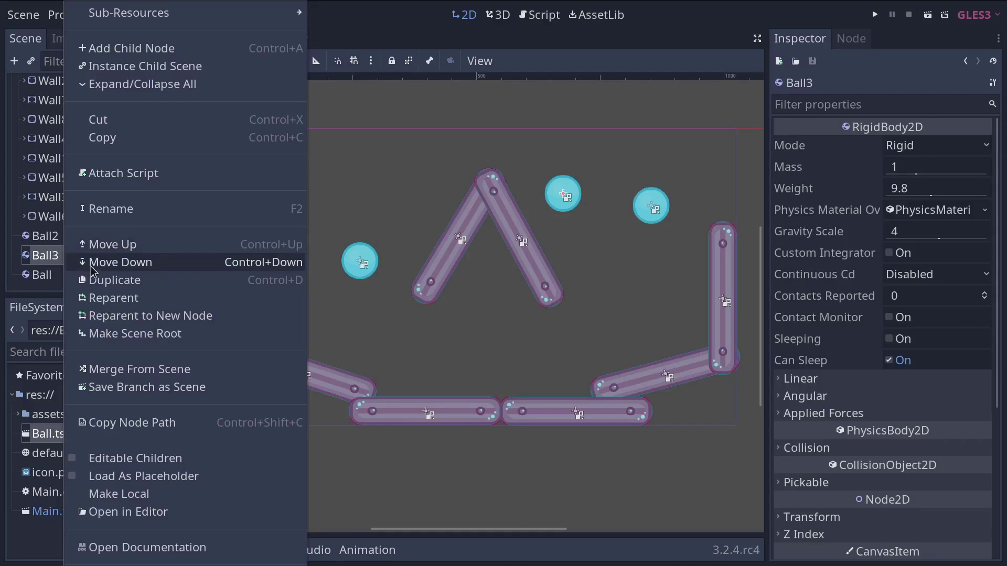
left_click(108, 283)
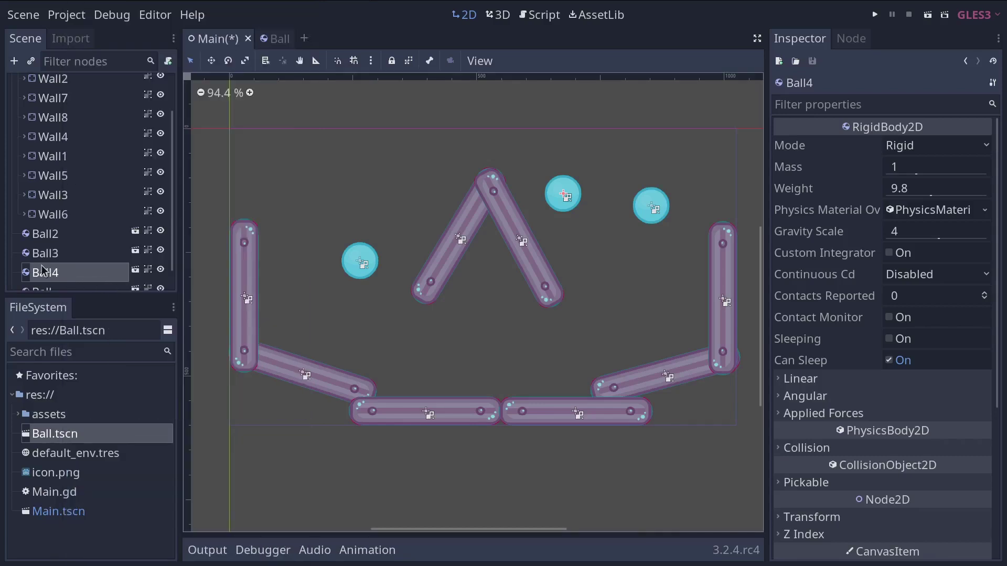
scroll(52, 273, "down", 1)
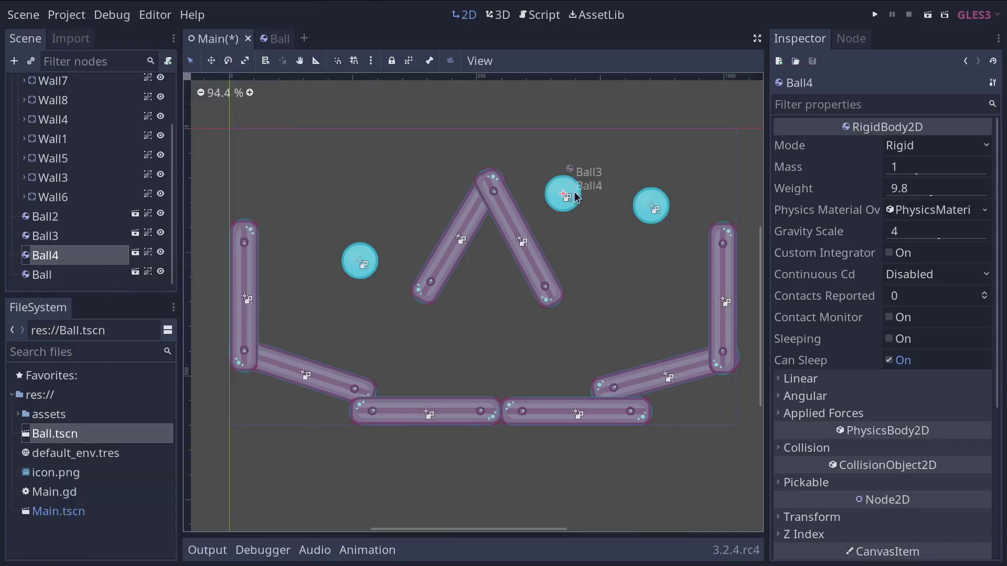
left_click_drag(564, 196, 411, 198)
left_click_drag(368, 272, 333, 251)
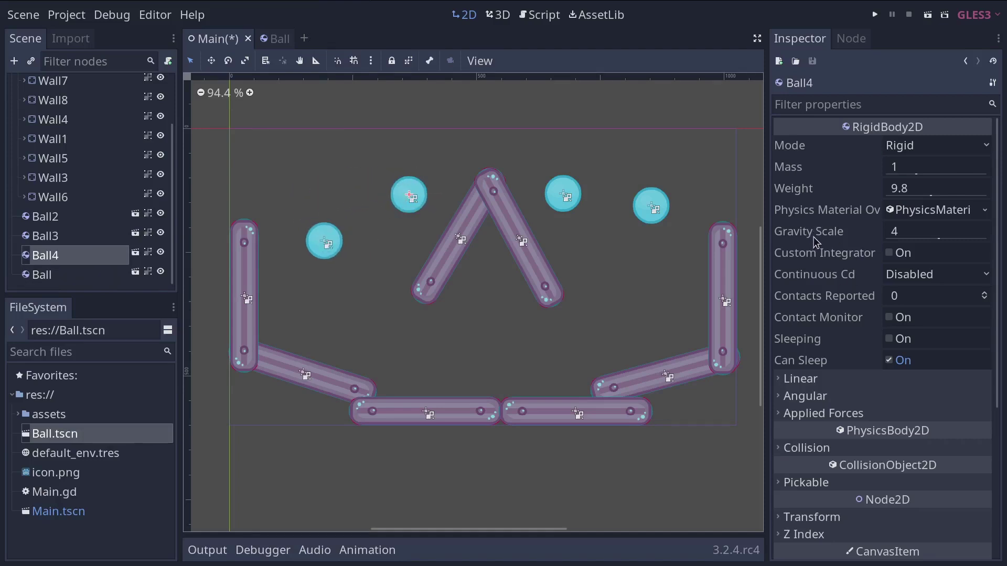
mouse_move(938, 242)
left_click(924, 228)
- Set Ball4's Gravity Scale to 1 and run the game
type("1")
key("Return")
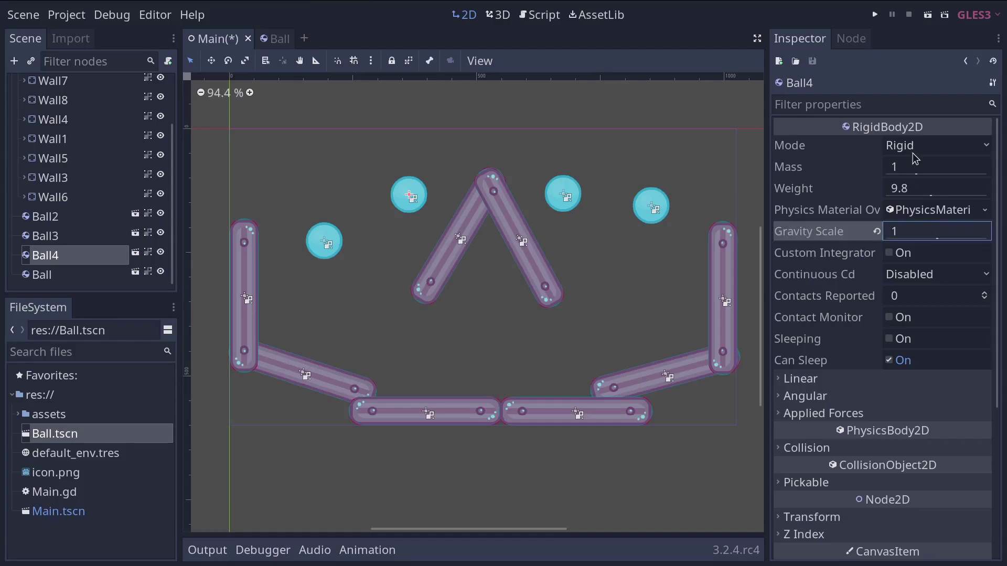
key("F5")
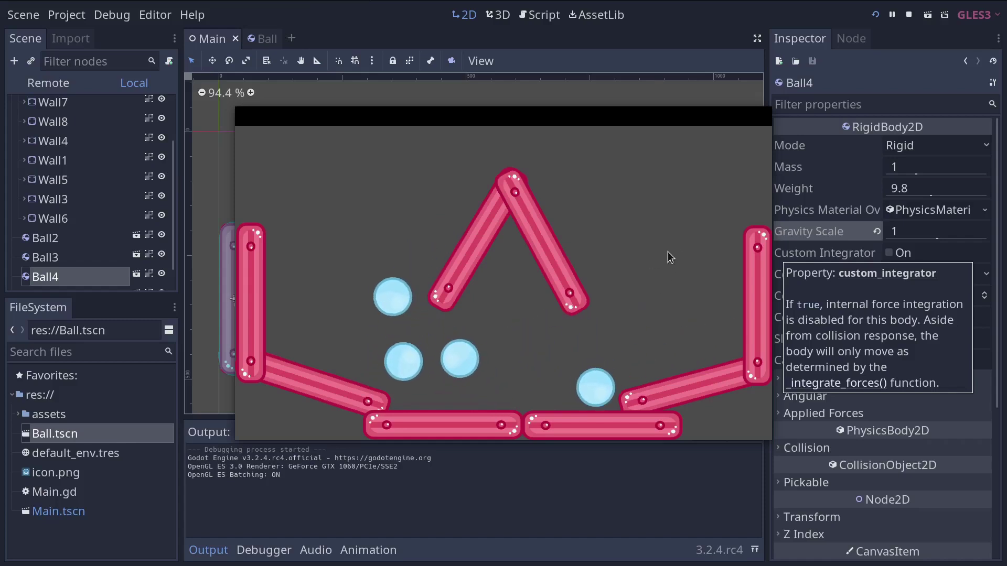
- Stop the game, then revert Ball4's Gravity Scale to 4 and undo it back to 1
key("F8")
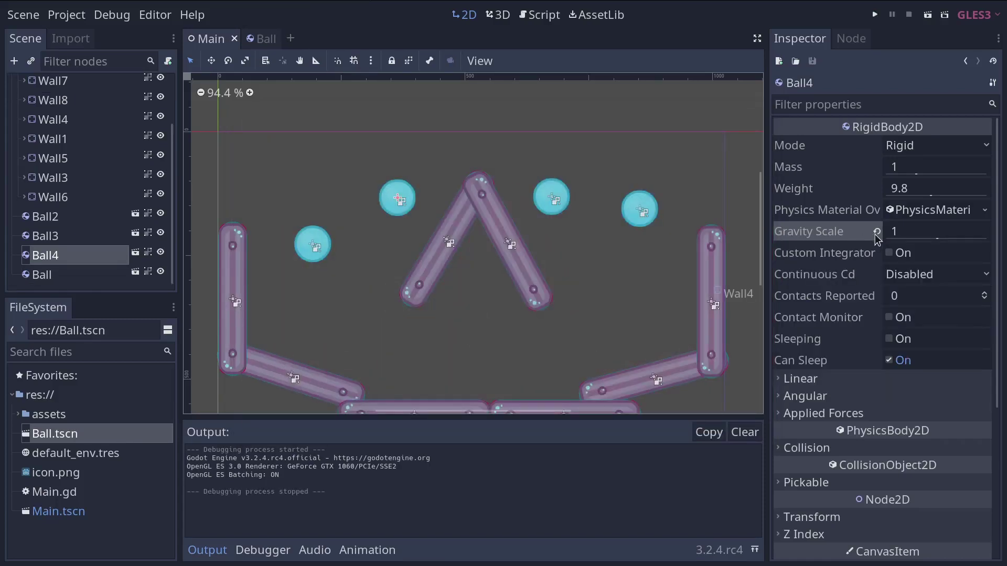
mouse_move(877, 238)
left_click(877, 232)
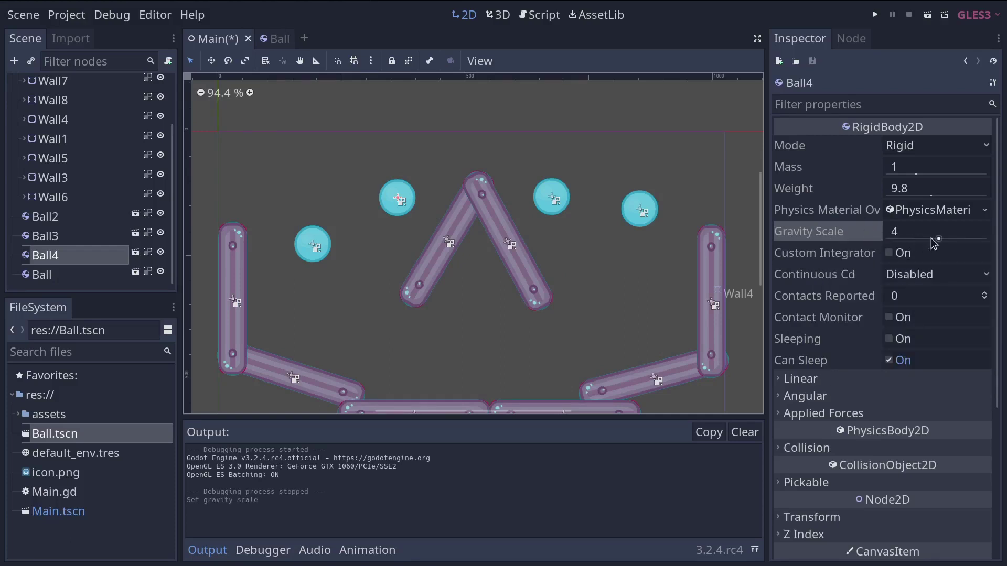
key("ctrl+z")
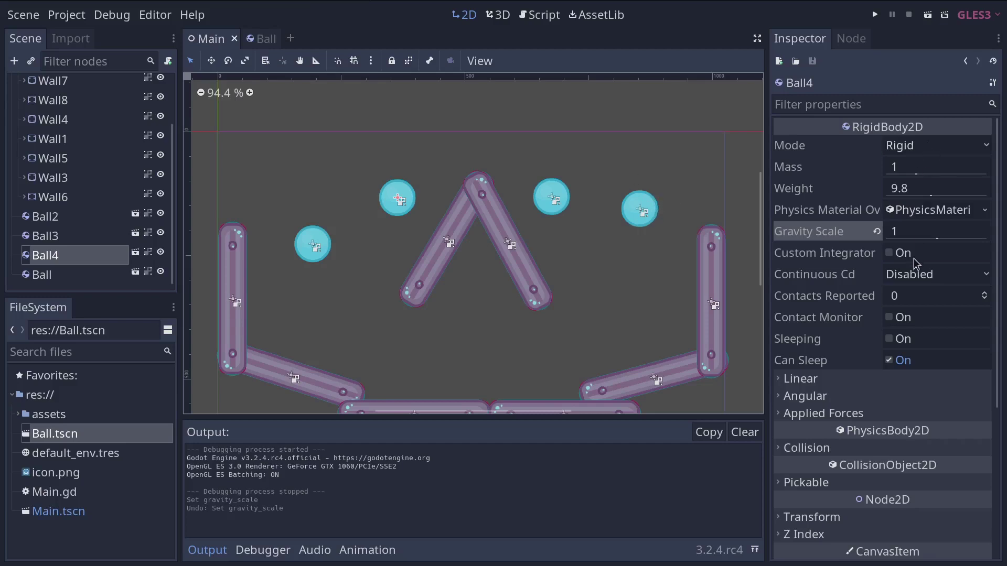
- Move Ball4 slightly down and left to (337, 133) in the Main scene
left_click(259, 39)
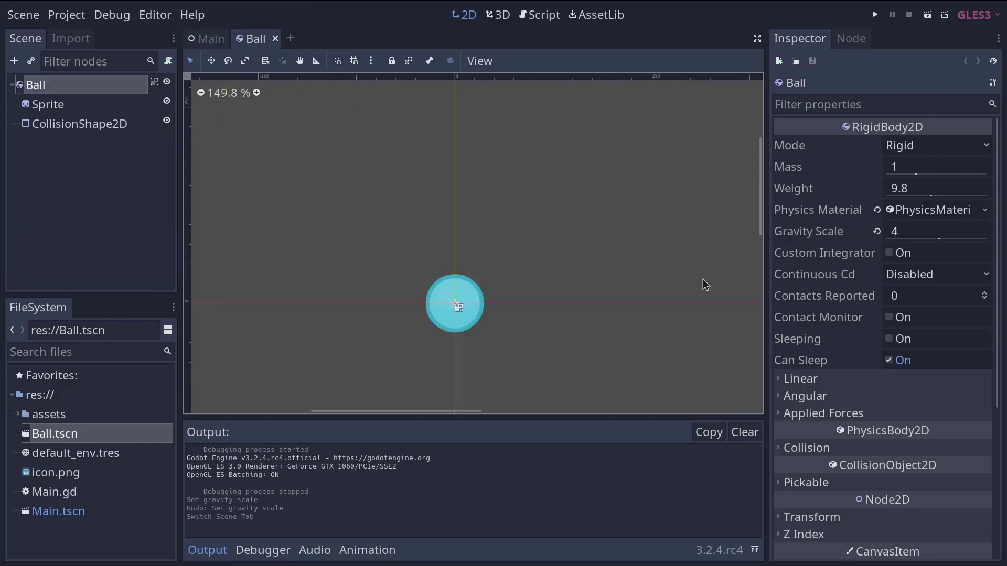
left_click(195, 39)
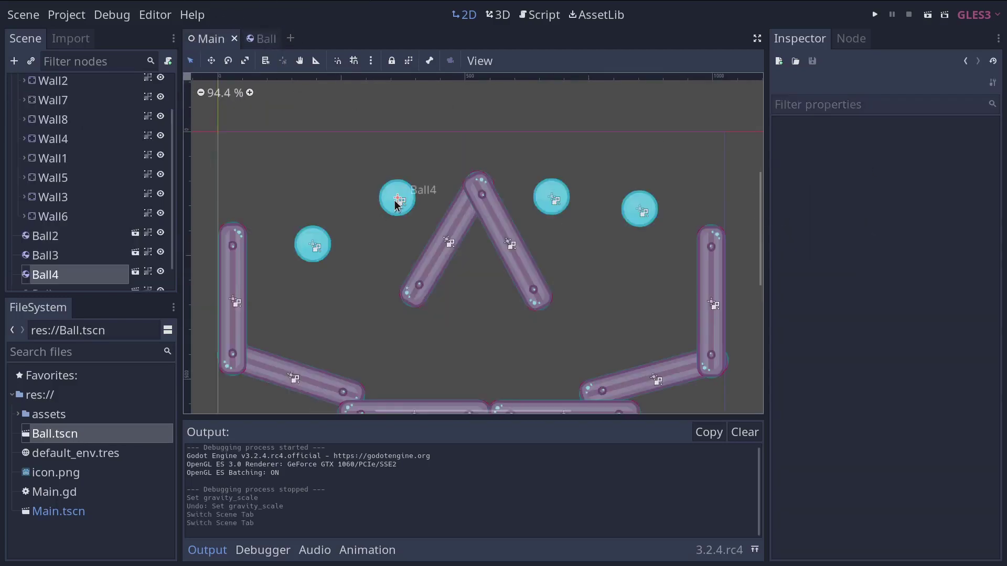
left_click_drag(395, 193, 378, 214)
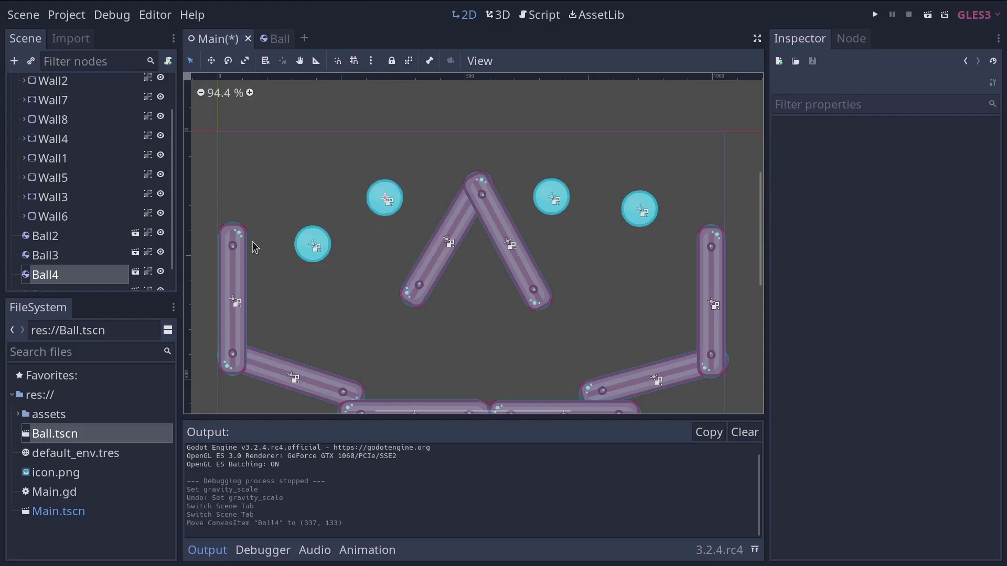
left_click(60, 277)
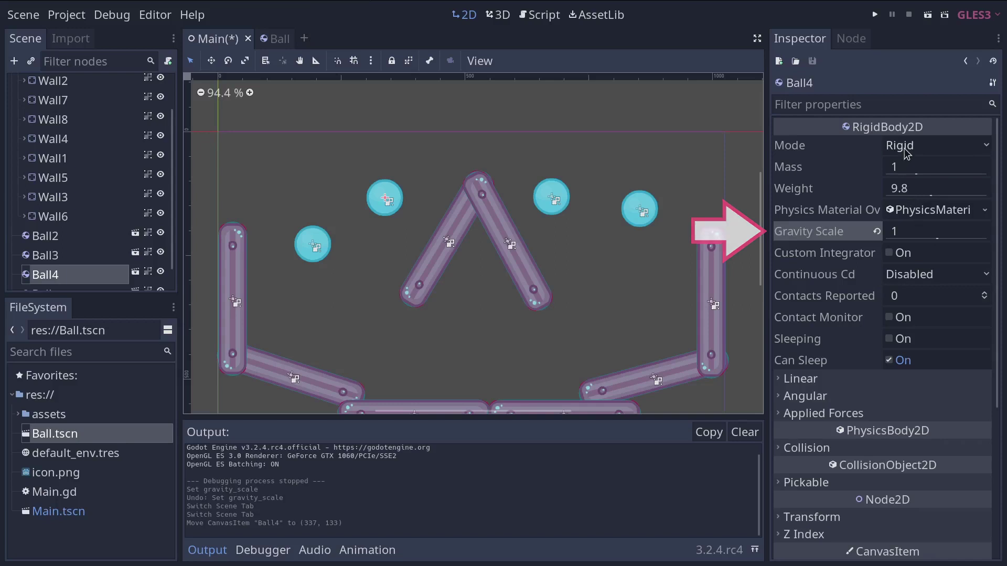
- Inspect Ball4's Linear, Pickable and Transform sections, then hide the Output panel
left_click(860, 380)
scroll(855, 362, "down", 5)
left_click(849, 327)
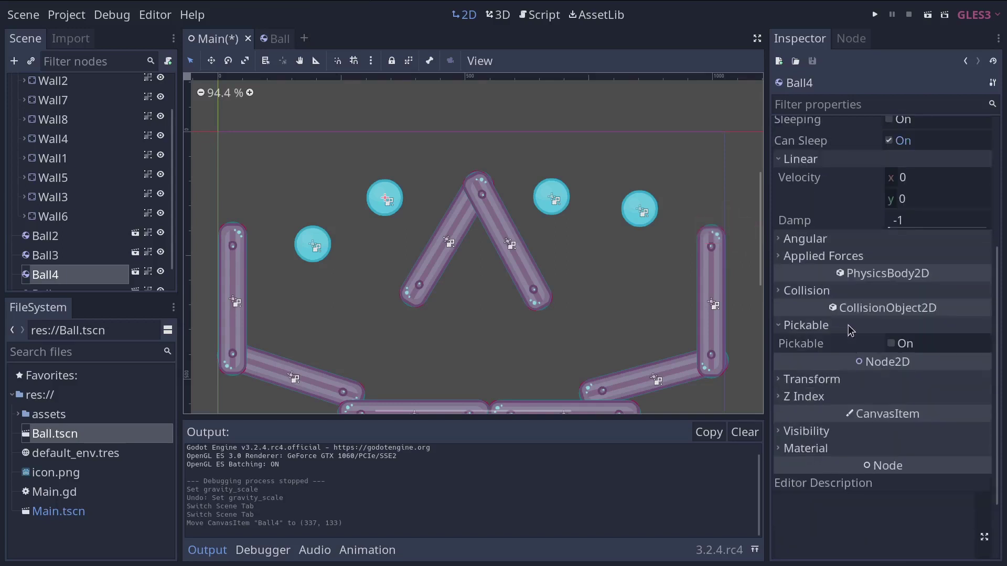
left_click(845, 379)
left_click(845, 380)
left_click(841, 328)
left_click(837, 380)
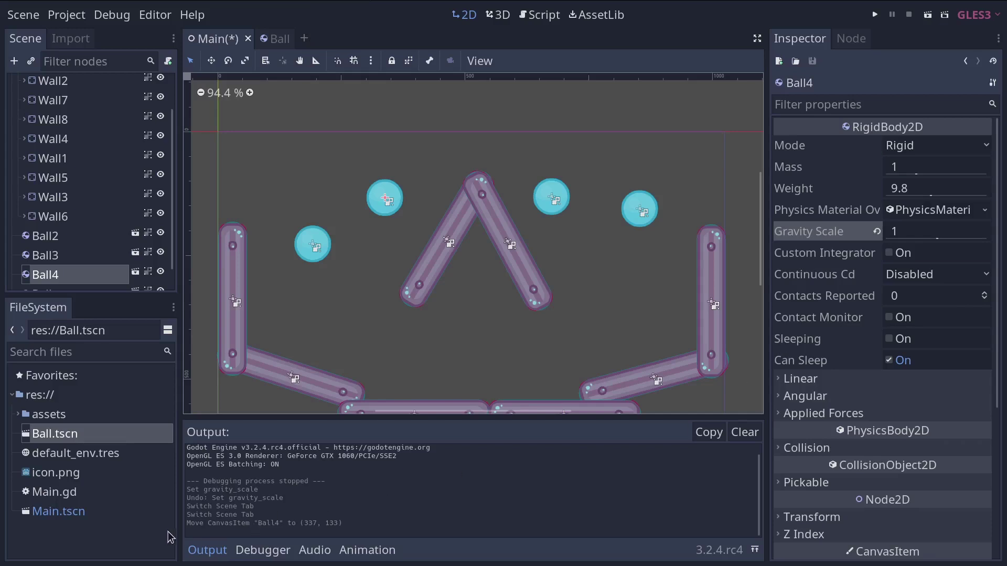
left_click(212, 555)
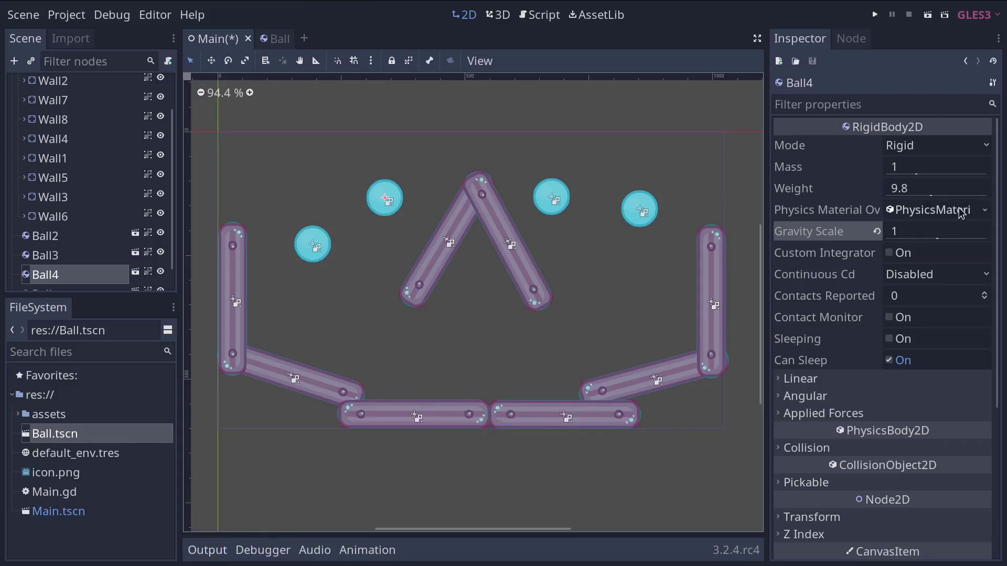
- Expand Ball4's physics material and compare its settings with Ball, Ball3 and Ball2
left_click(932, 210)
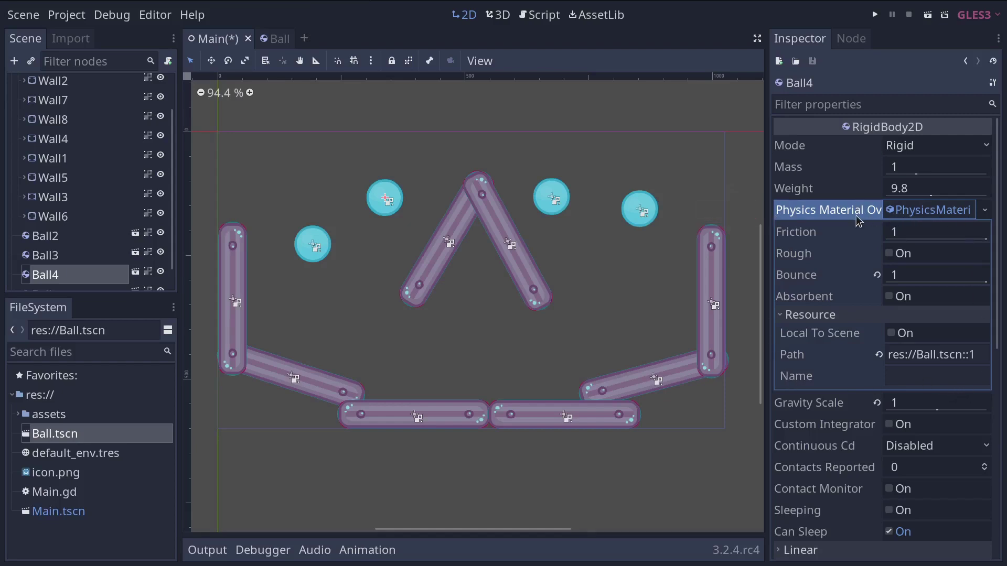
mouse_move(865, 224)
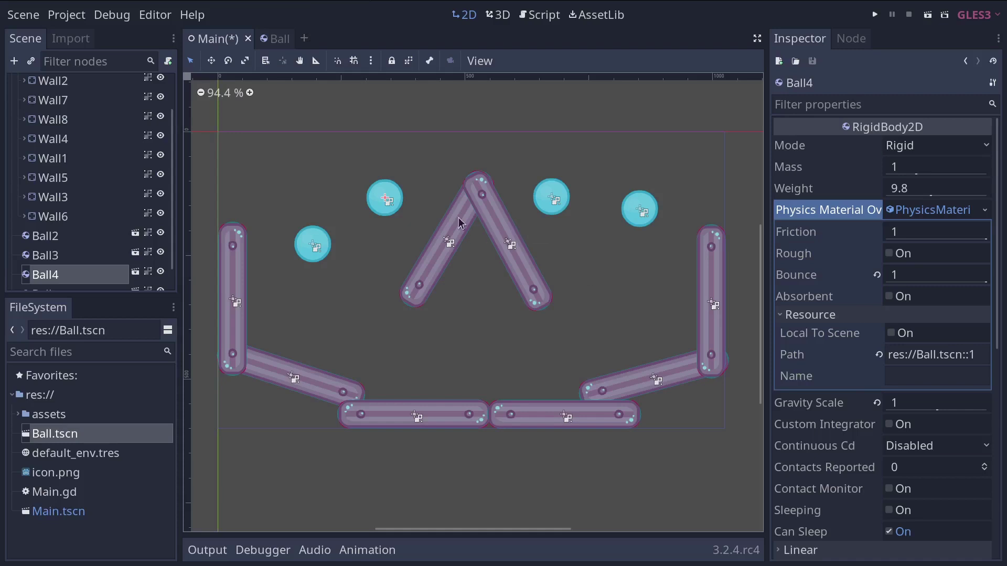
left_click(312, 242)
left_click(397, 191)
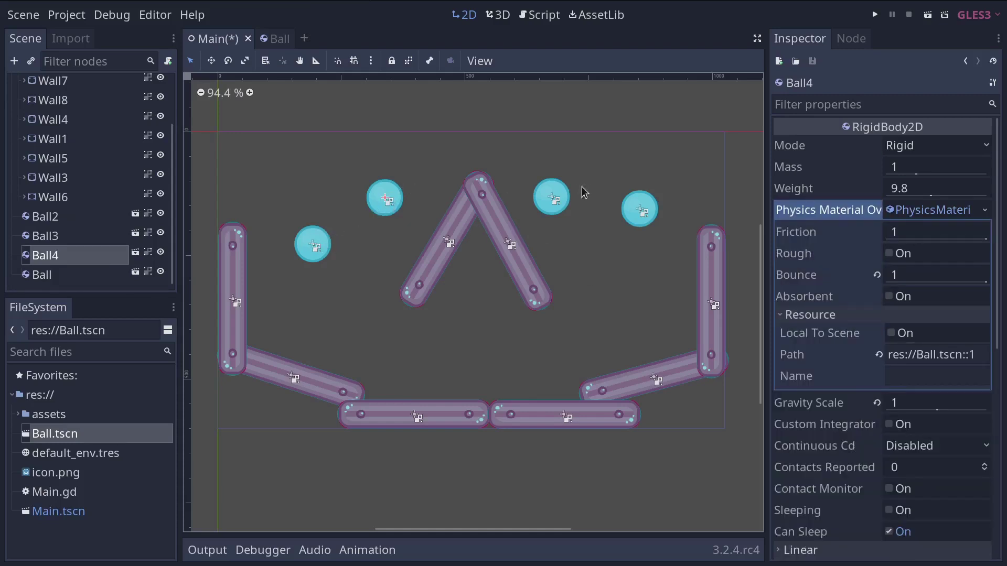
left_click(563, 197)
left_click(643, 210)
- Recheck the other balls, then lower Ball4's material Bounce to 0
left_click(393, 206)
left_click(552, 199)
left_click(640, 211)
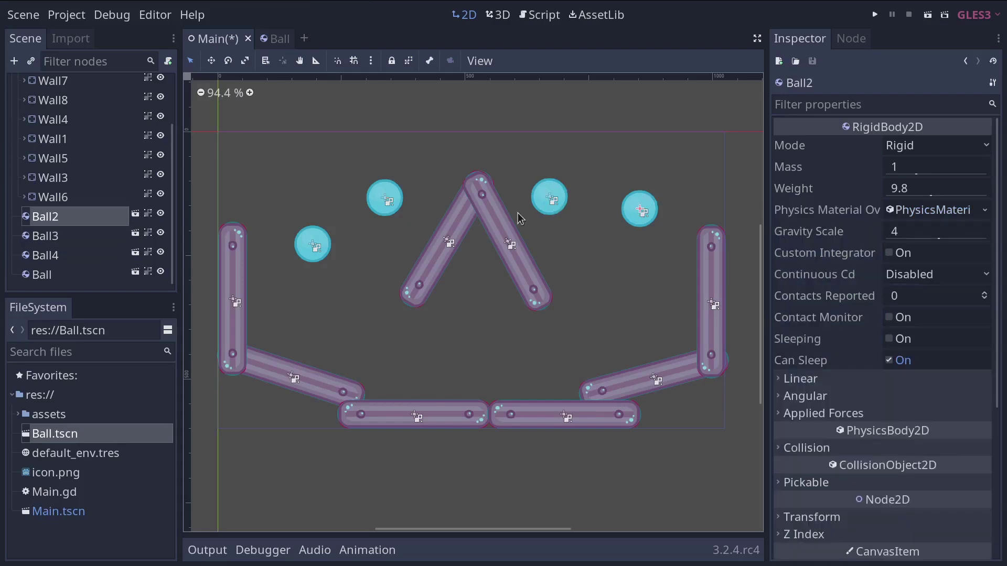
left_click(315, 247)
left_click(372, 206)
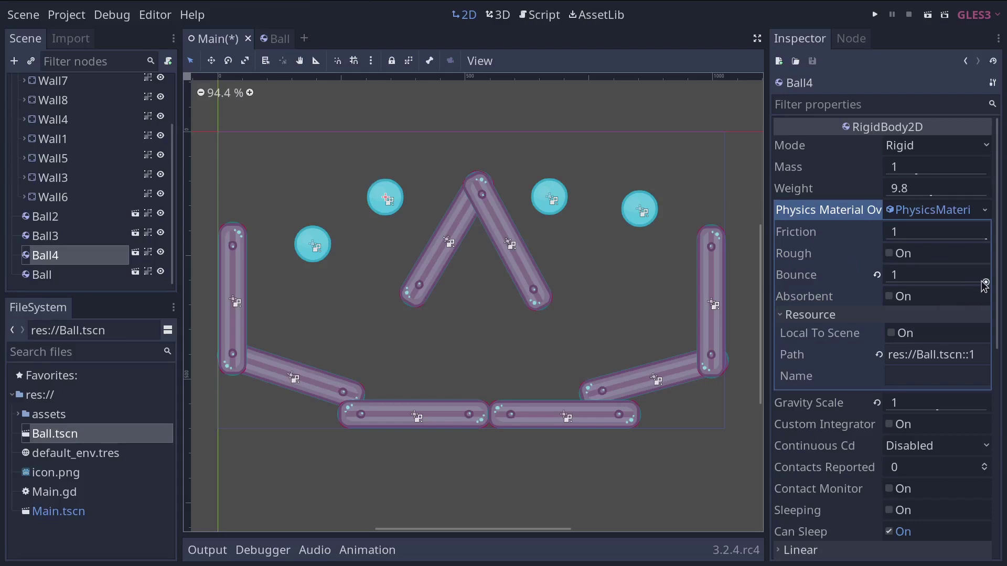
left_click_drag(982, 280, 750, 282)
- Save the scene with F5, watch the balls land without bouncing, then close the game
key("F5")
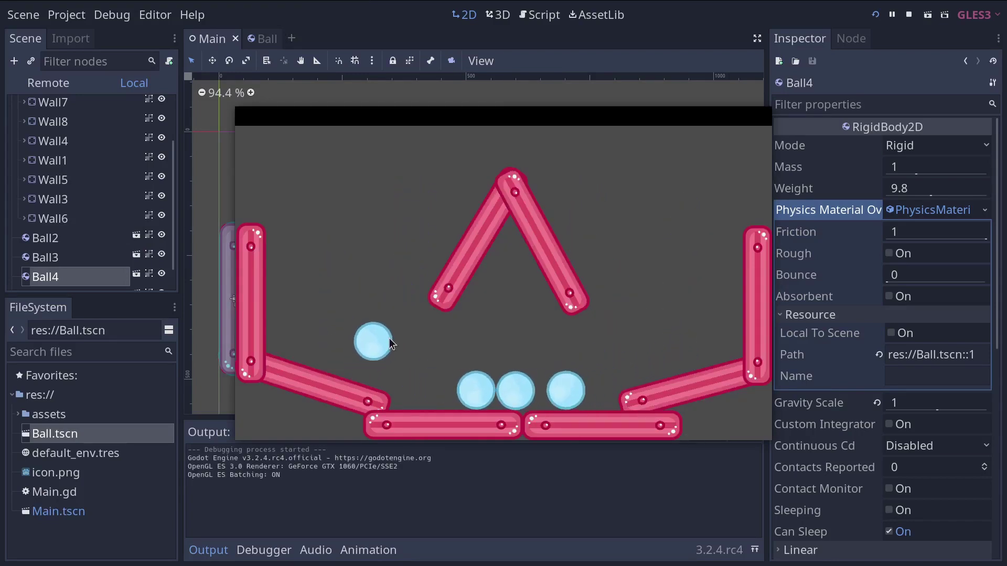
key("alt+F4")
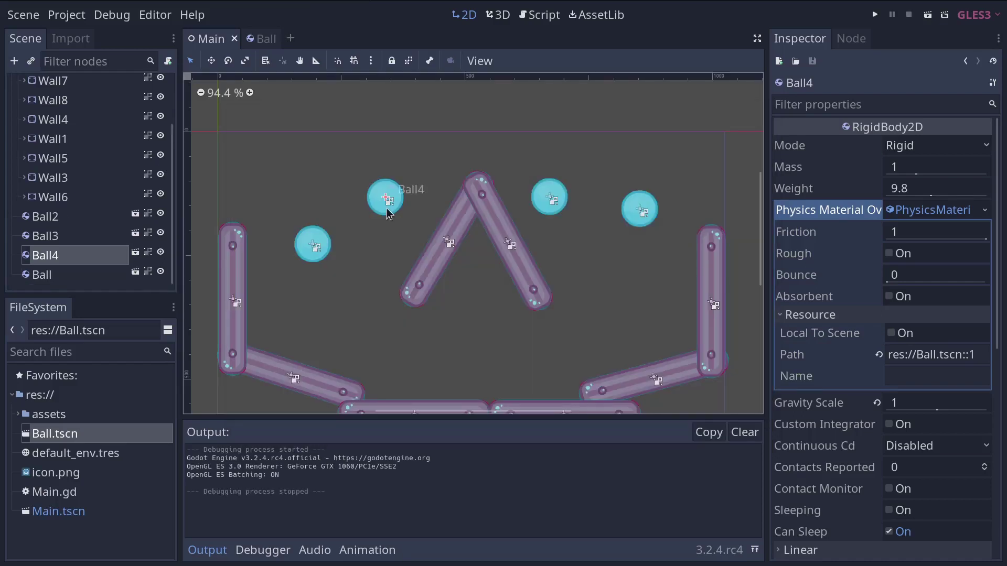
- Nudge Ball4 up and right, then make its physics material unique
left_click_drag(386, 209, 418, 200)
right_click(928, 213)
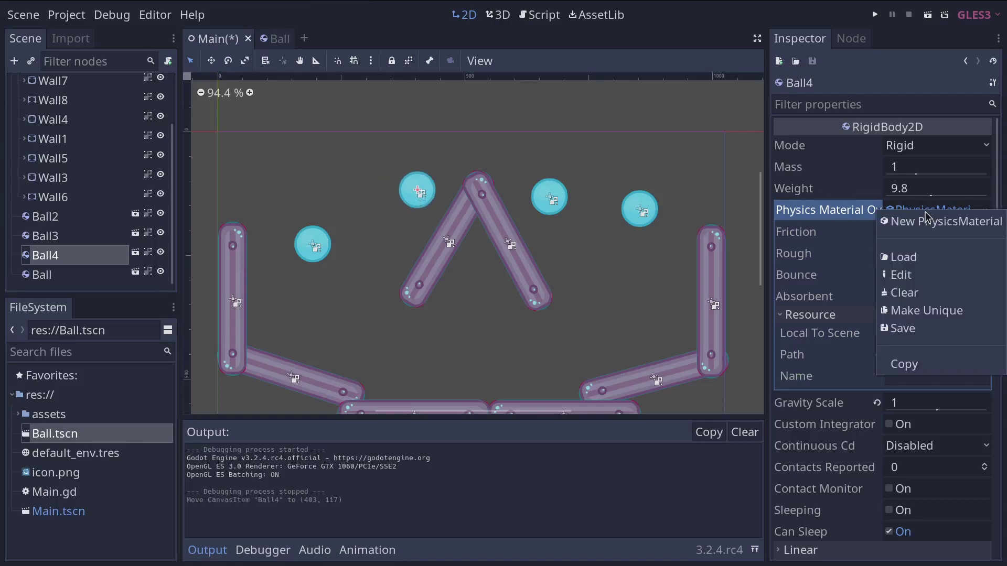
left_click(929, 206)
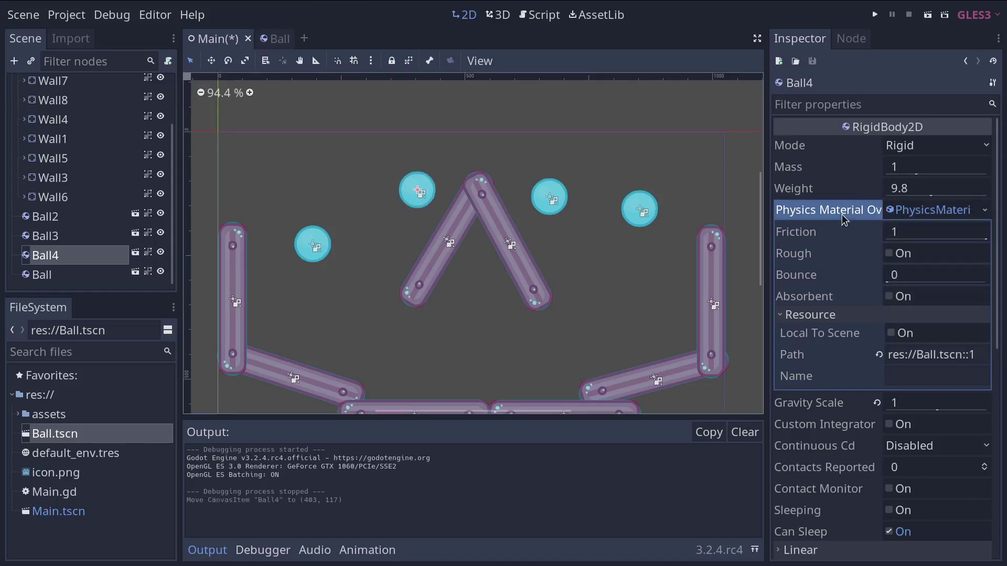
right_click(940, 214)
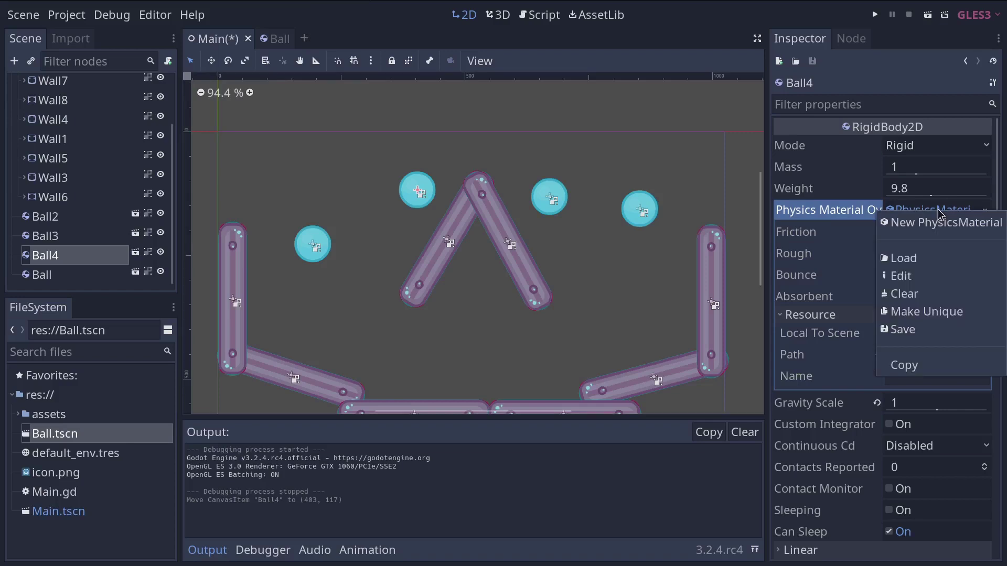
left_click(926, 312)
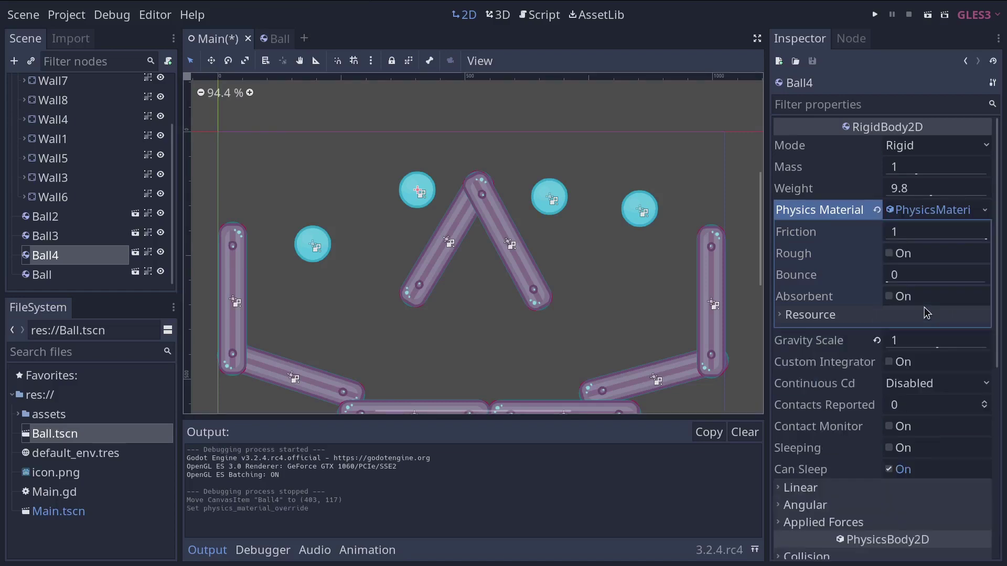
- Compare Ball4's material resource path with Ball3's shared res://Ball.tscn::1 path
left_click(796, 316)
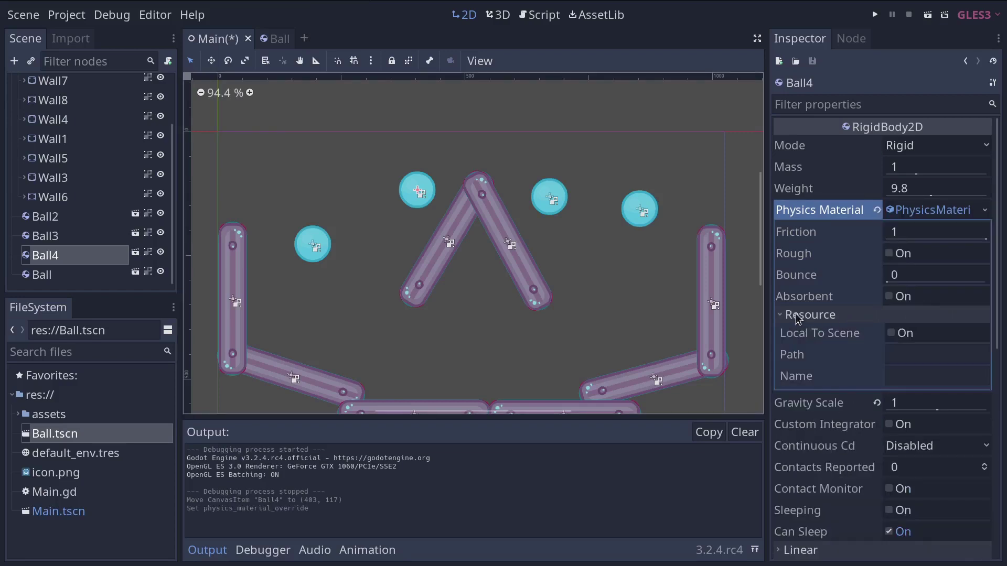
left_click(903, 358)
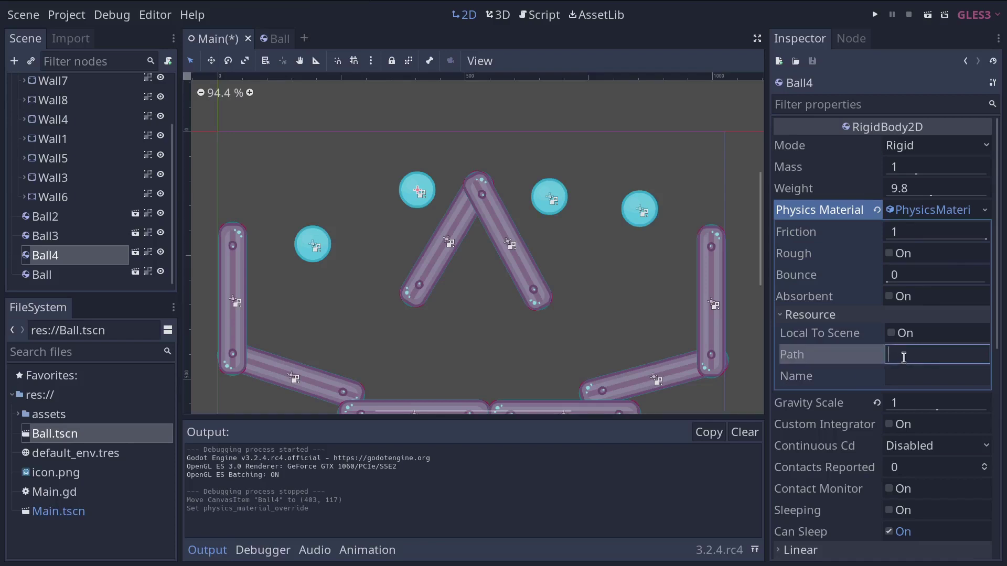
left_click(549, 198)
left_click(937, 210)
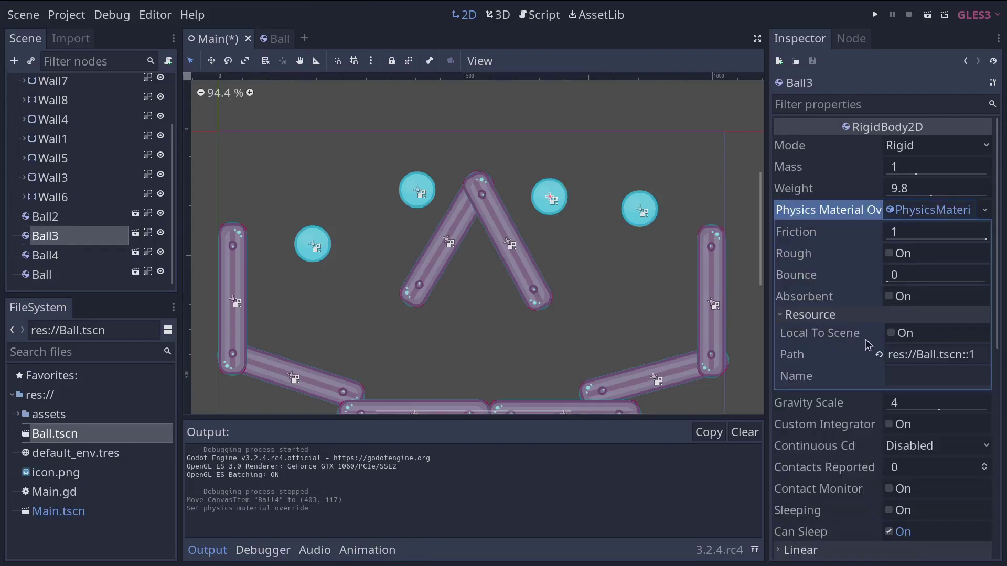
left_click(971, 351)
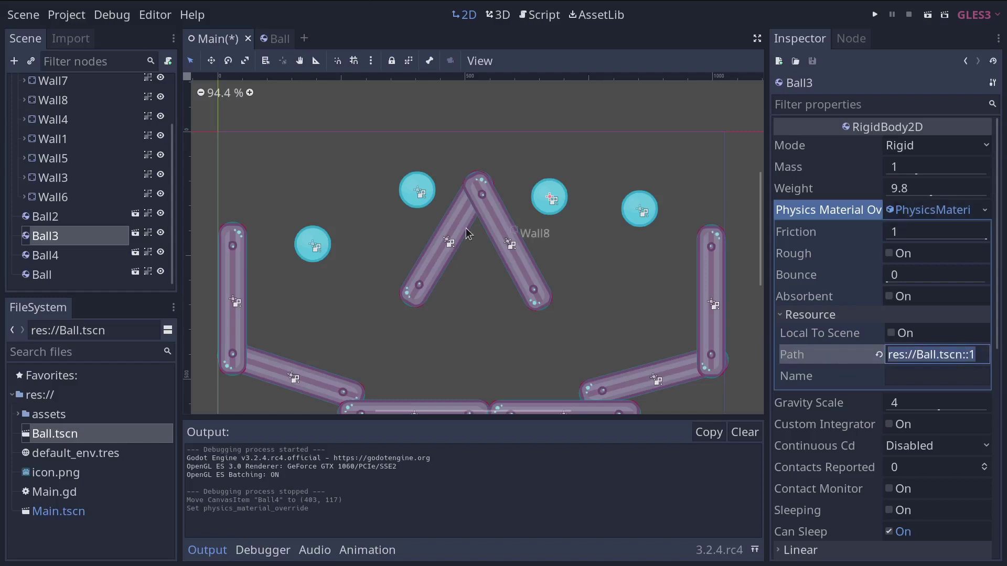
left_click(419, 197)
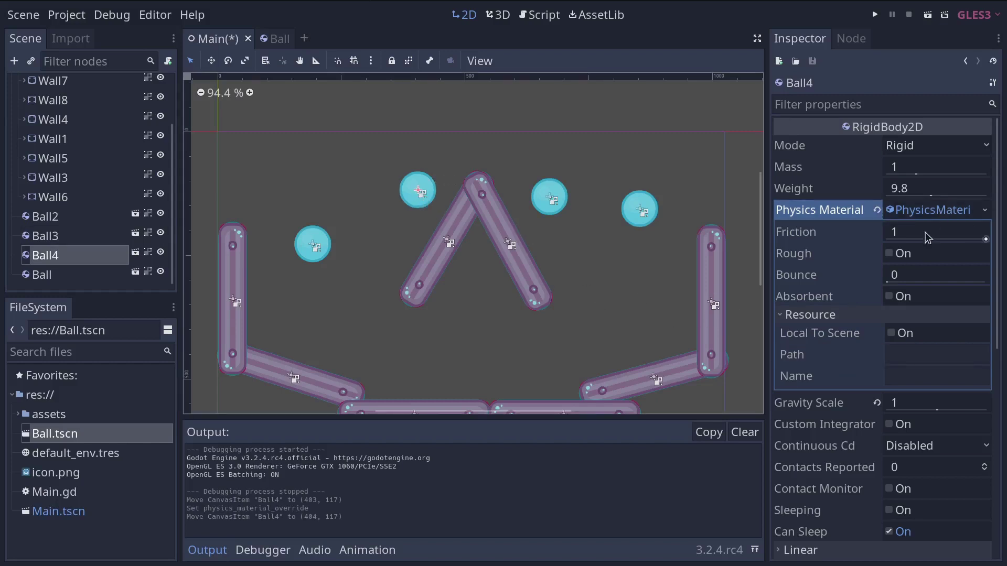
- Raise Ball4's Bounce to 1, nudge it upward, then save, run and stop the game
left_click_drag(925, 276, 986, 282)
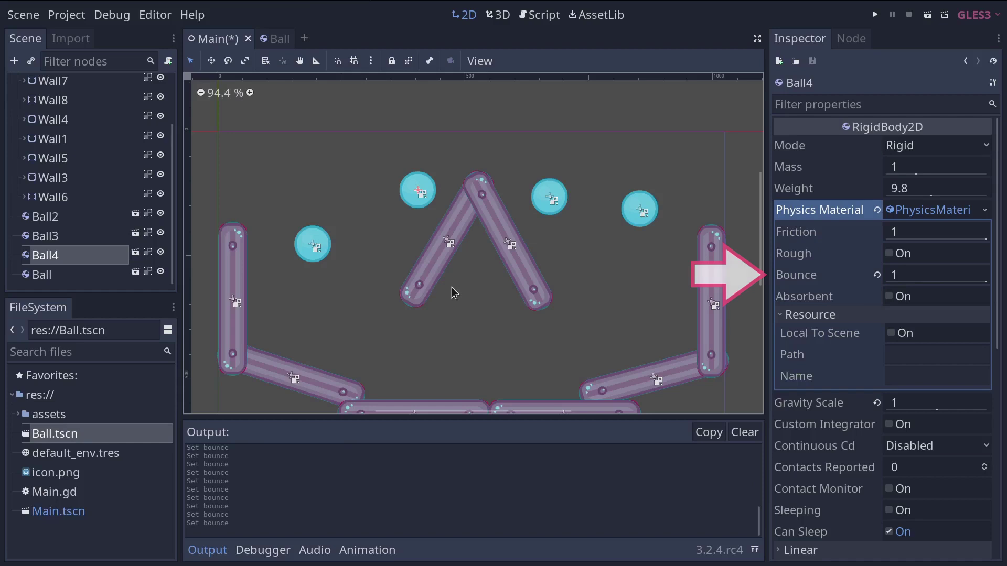
mouse_move(421, 192)
left_mouse_down()
mouse_move(438, 195)
mouse_move(415, 180)
left_mouse_up()
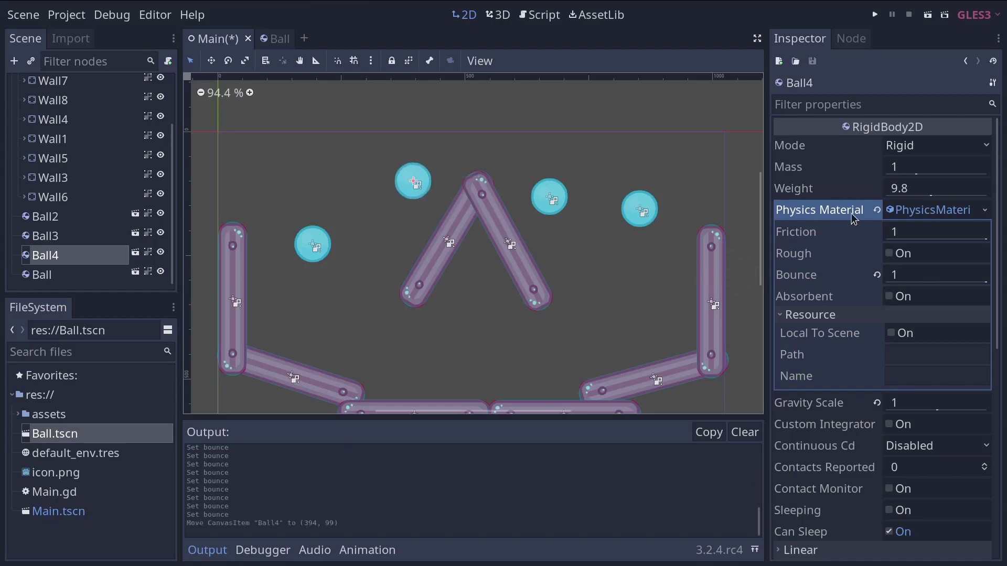
key("F5")
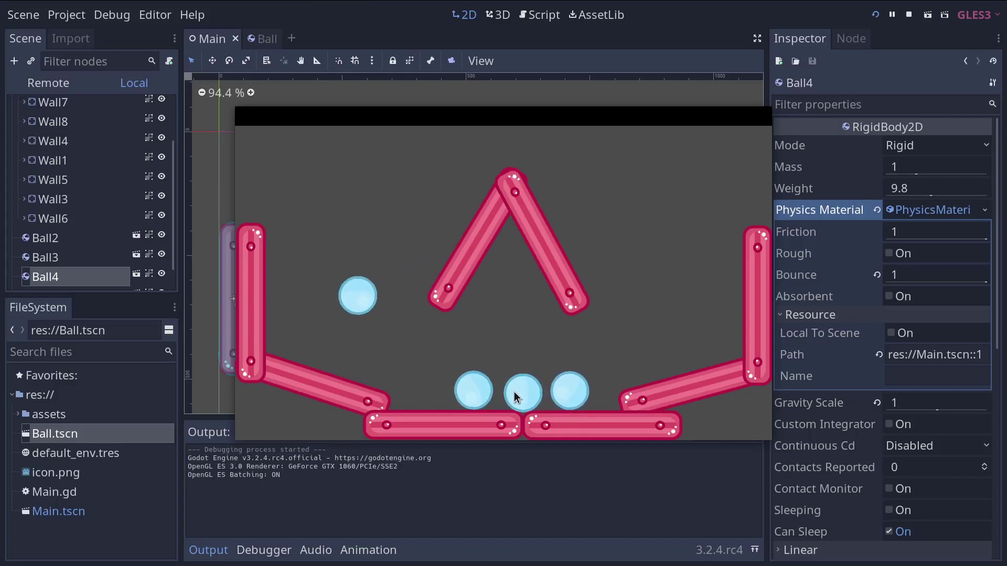
key("F8")
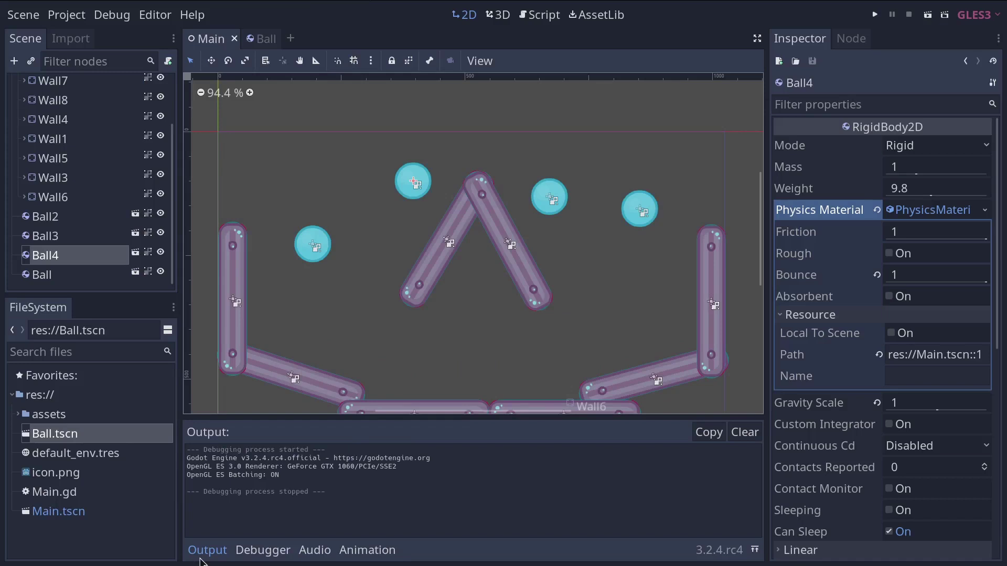
left_click(205, 552)
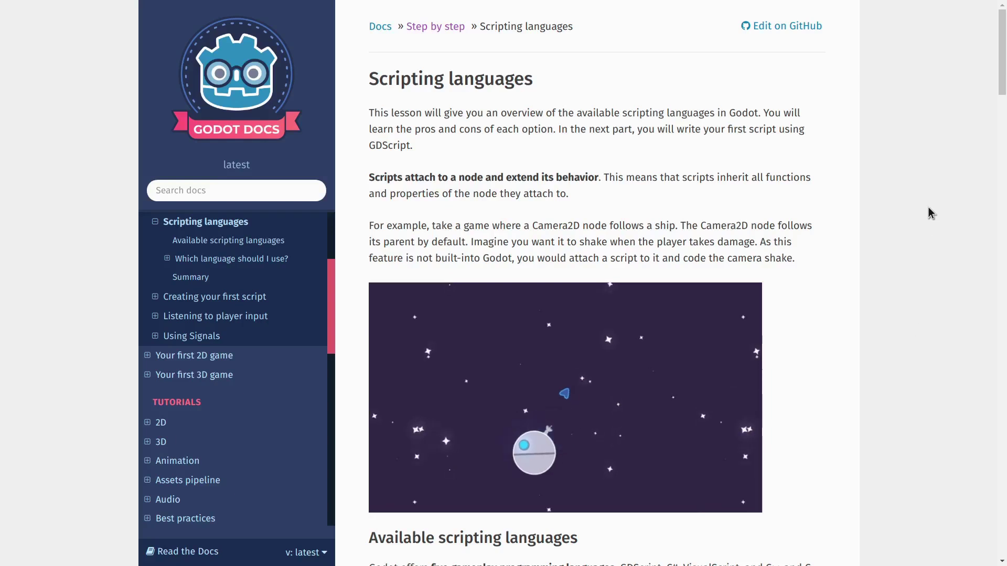
- Read the Scripting languages docs page down to the GDScript feature list
scroll(898, 193, "down", 5)
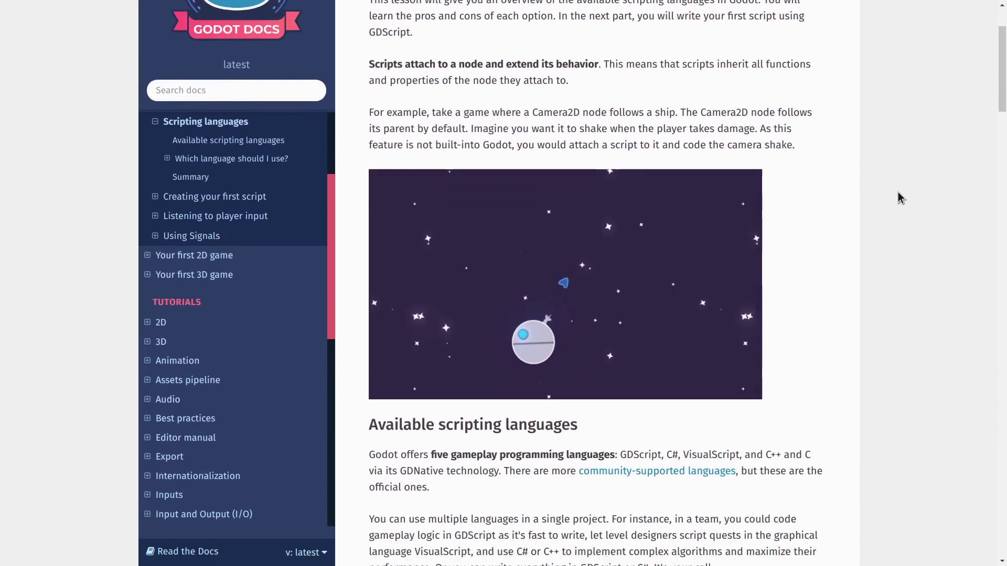
scroll(895, 200, "down", 3)
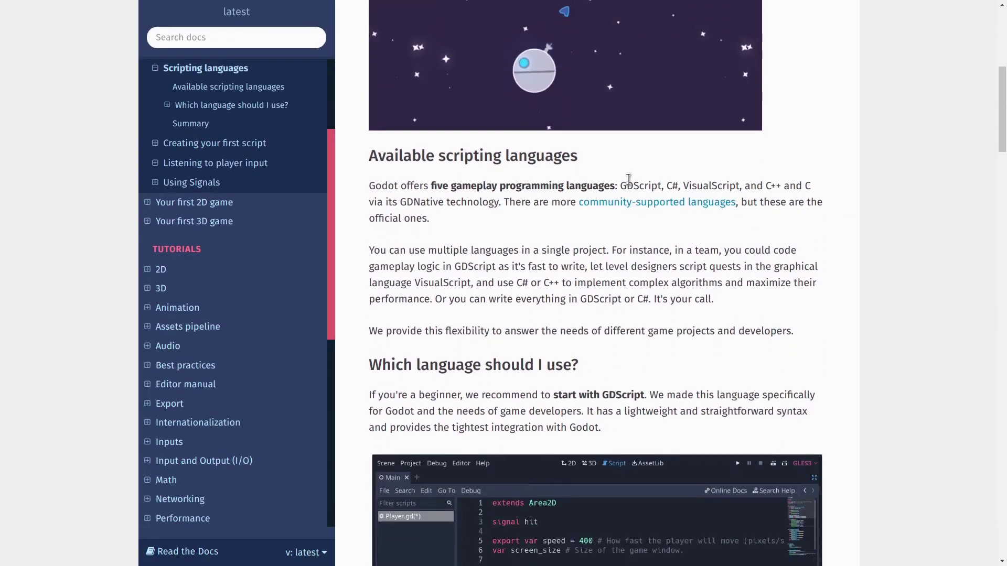
left_click_drag(619, 186, 818, 192)
left_click(881, 208)
scroll(901, 222, "down", 3)
scroll(902, 223, "down", 4)
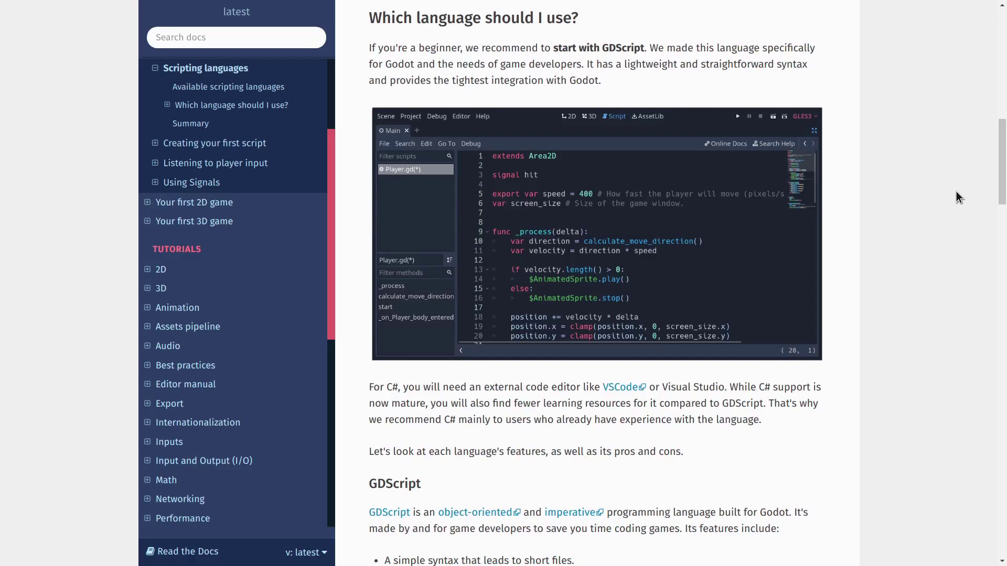
scroll(952, 199, "down", 6)
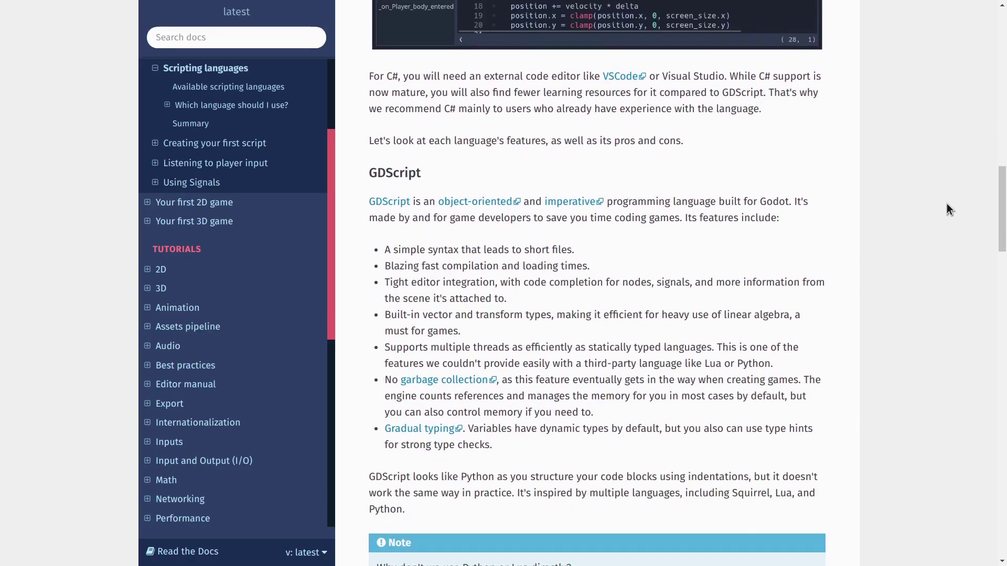
scroll(946, 208, "down", 3)
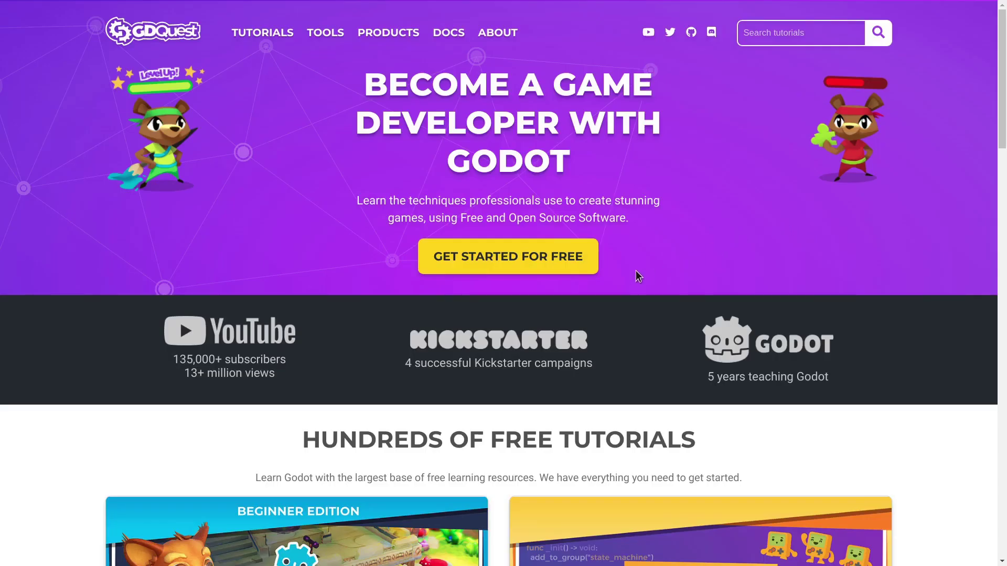
- Open GDQuest's Become a Game Developer page and scroll to the Beginner's and Developer's Path guides
left_click(544, 266)
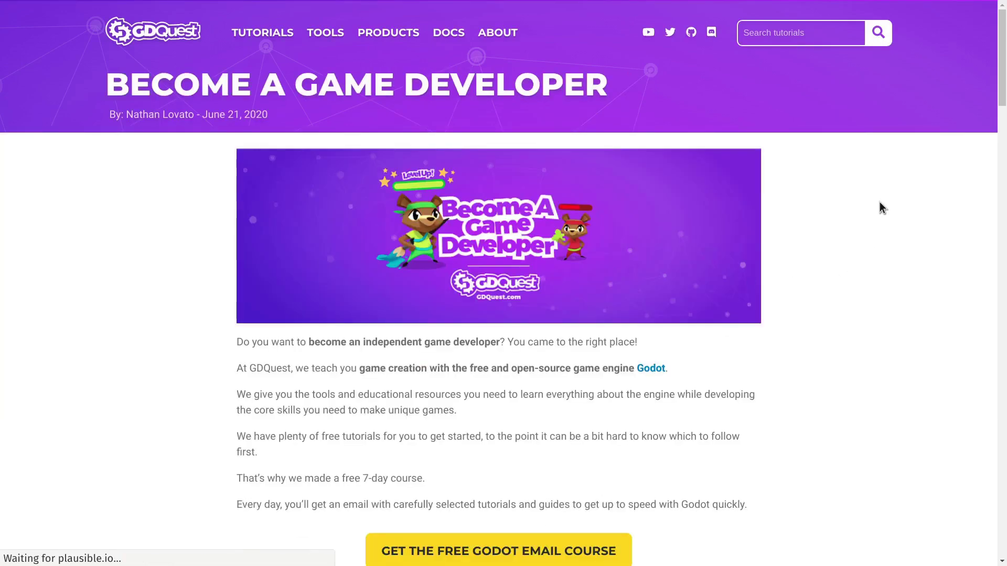
scroll(880, 203, "down", 4)
scroll(886, 202, "down", 5)
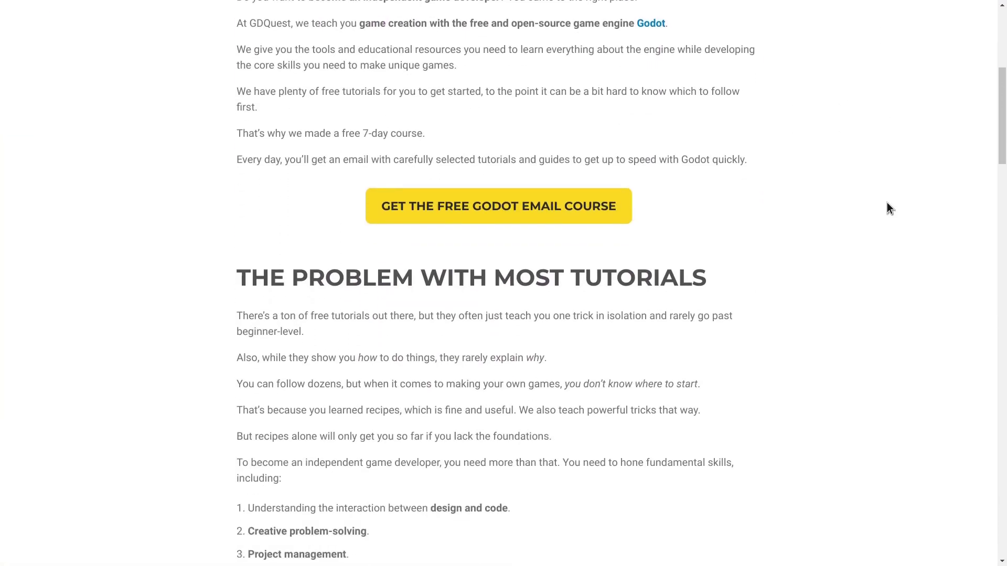
scroll(888, 202, "down", 8)
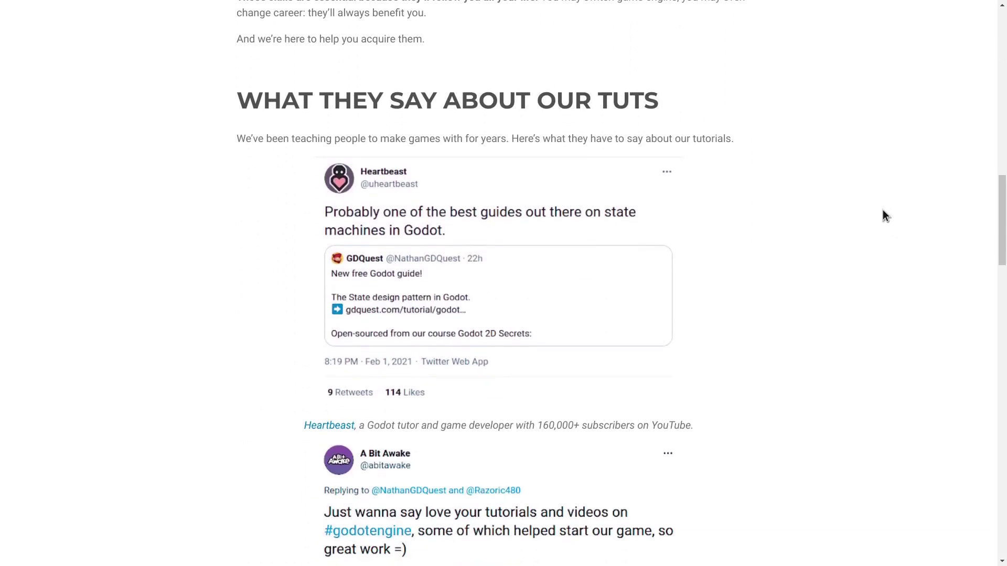
scroll(880, 206, "down", 4)
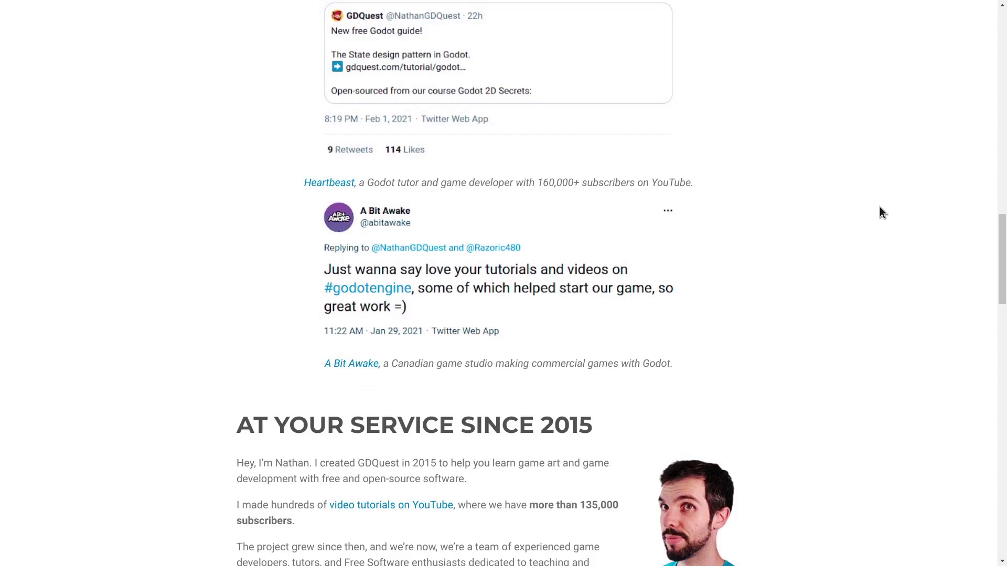
scroll(879, 206, "down", 5)
scroll(879, 200, "down", 2)
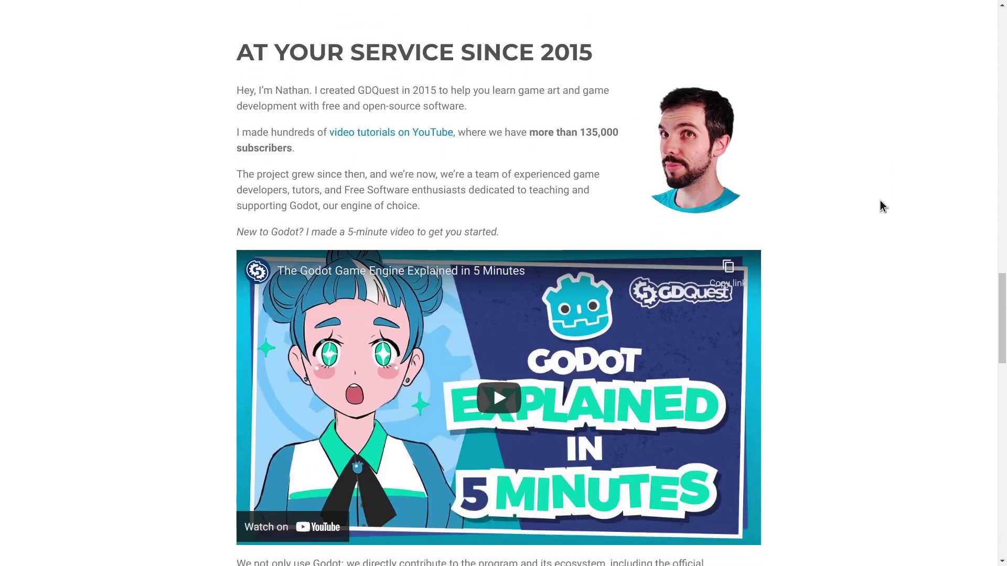
scroll(881, 206, "down", 3)
scroll(883, 207, "down", 1)
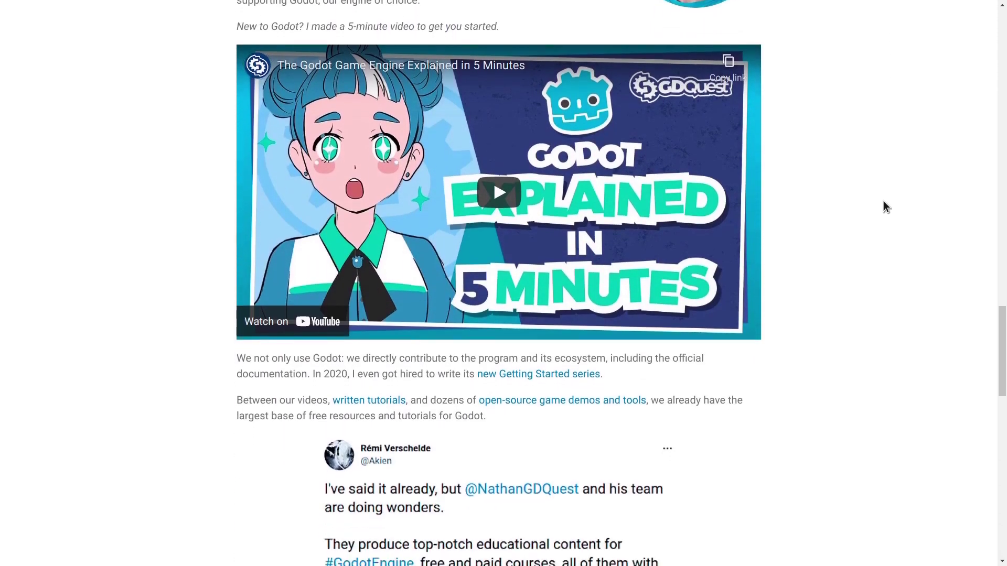
scroll(883, 200, "down", 4)
scroll(883, 201, "down", 1)
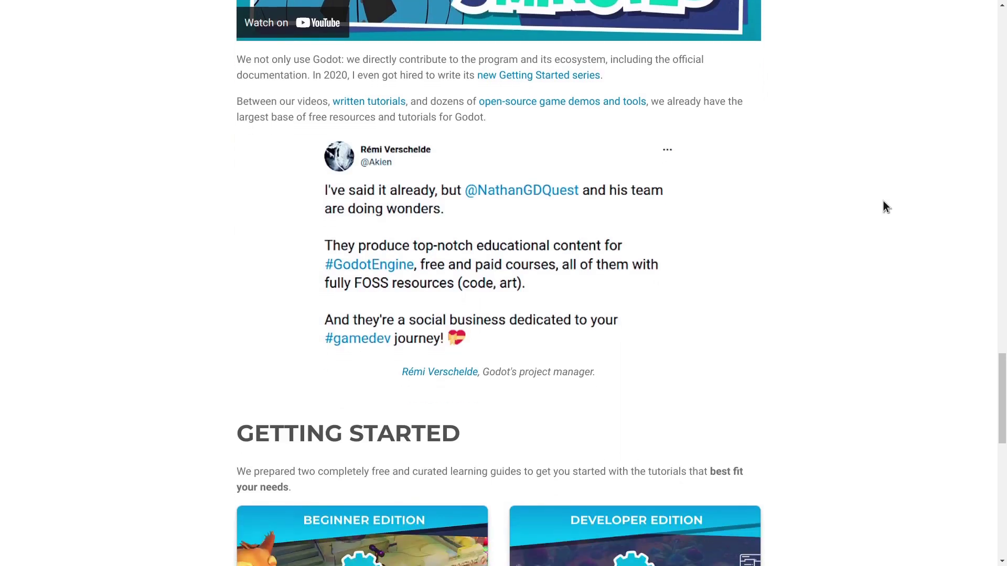
scroll(883, 200, "down", 4)
scroll(882, 200, "down", 2)
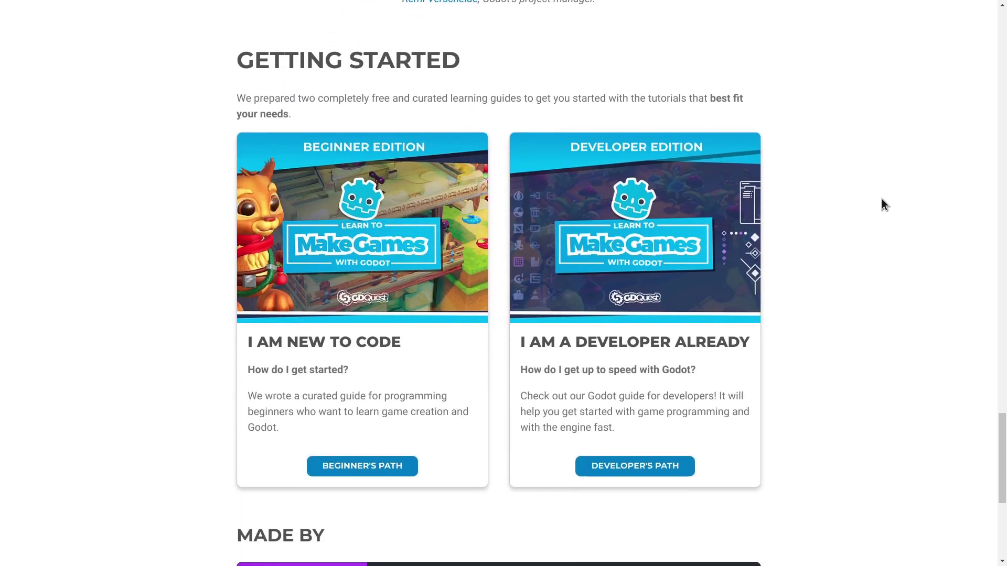
scroll(882, 203, "up", 1)
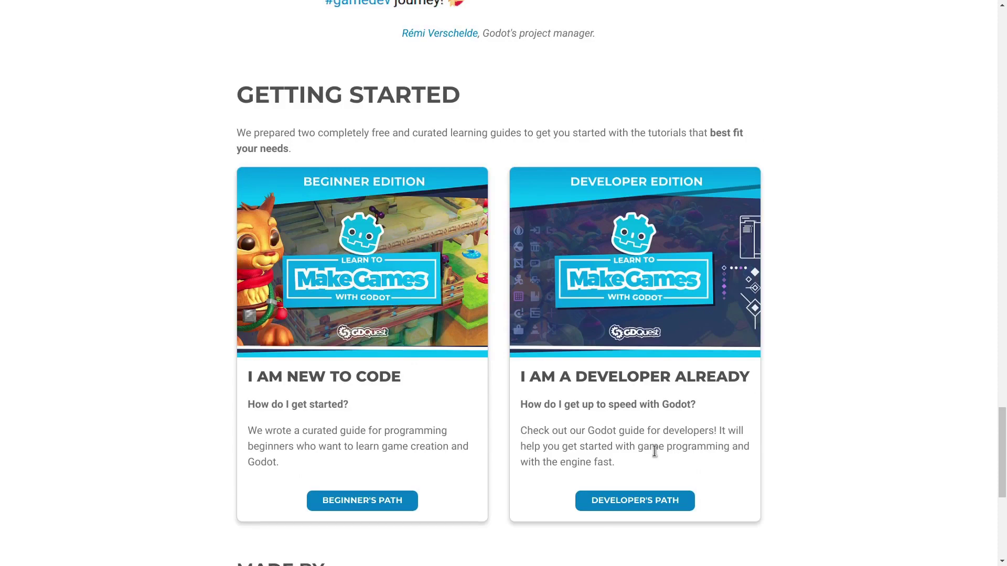